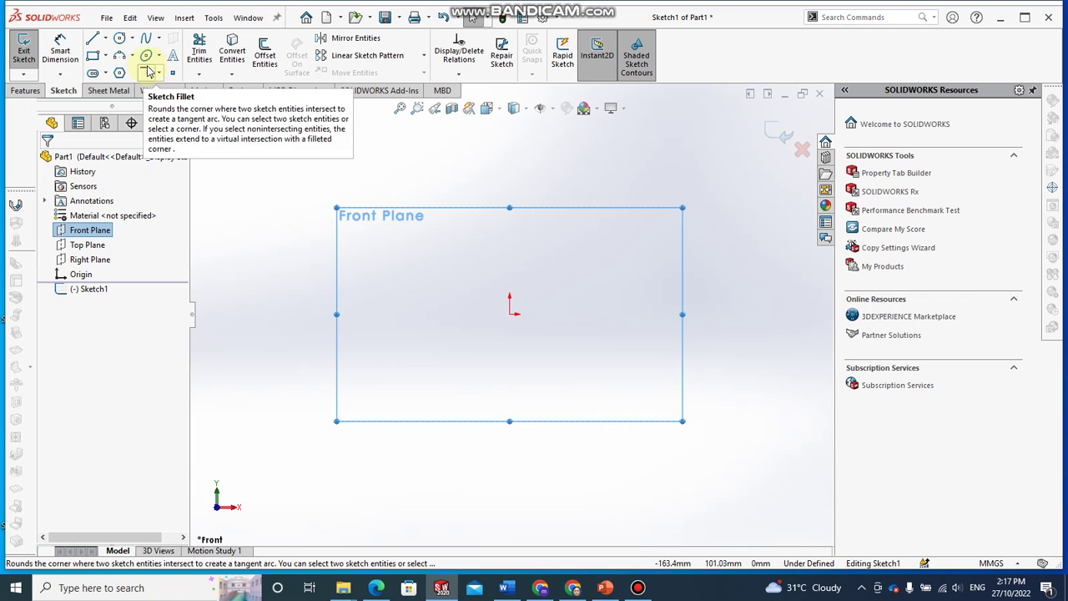
Sketch a center rectangle about 139 mm by 98 mm, centred on the origin of the Front Plane.
left_click(106, 56)
left_click(107, 56)
left_click(107, 56)
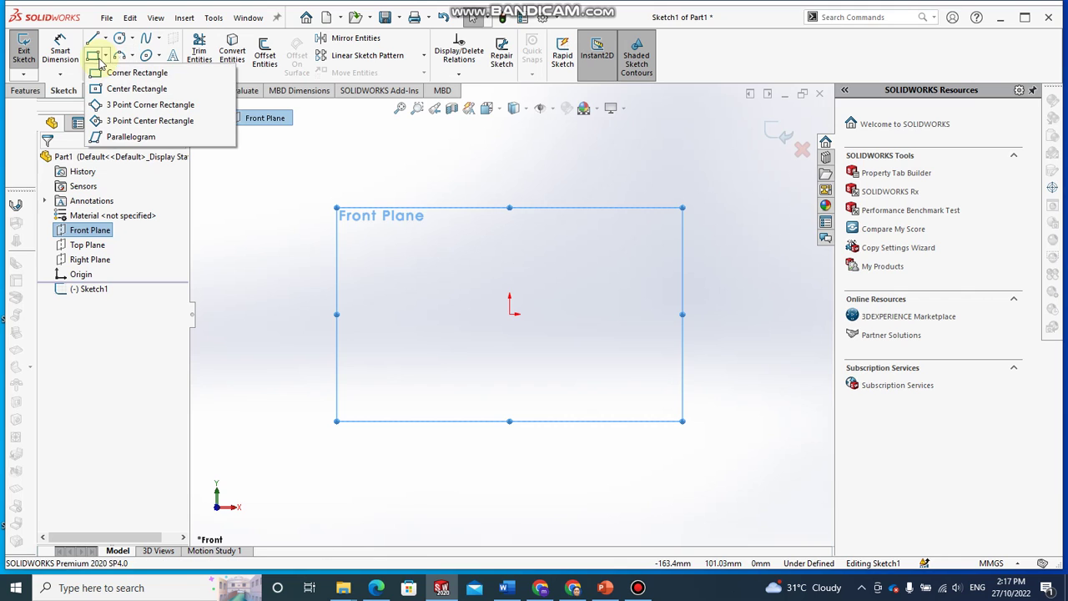
left_click(134, 92)
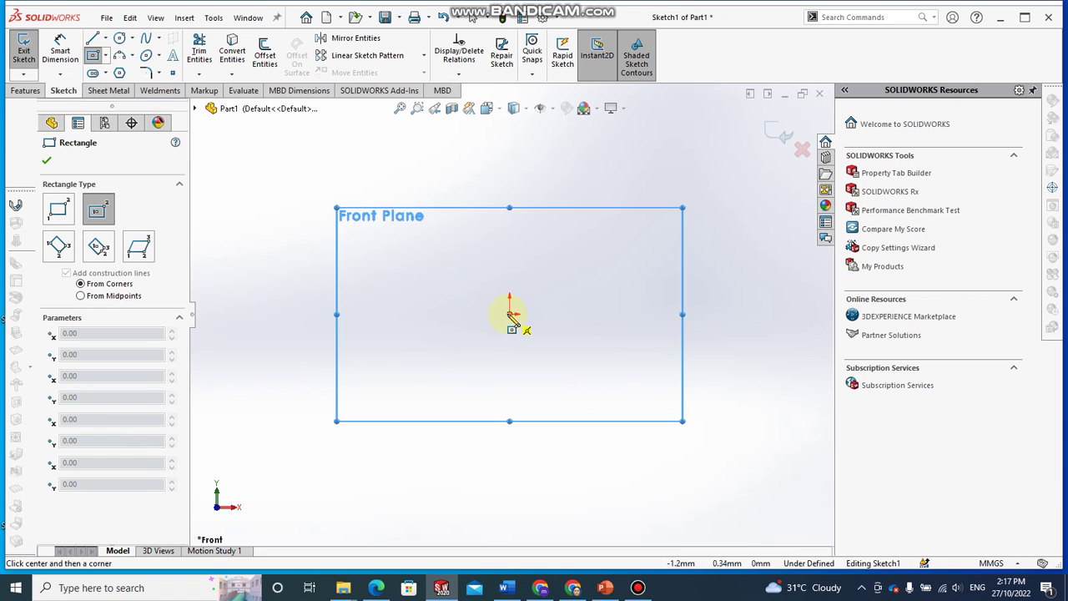
left_click(510, 313)
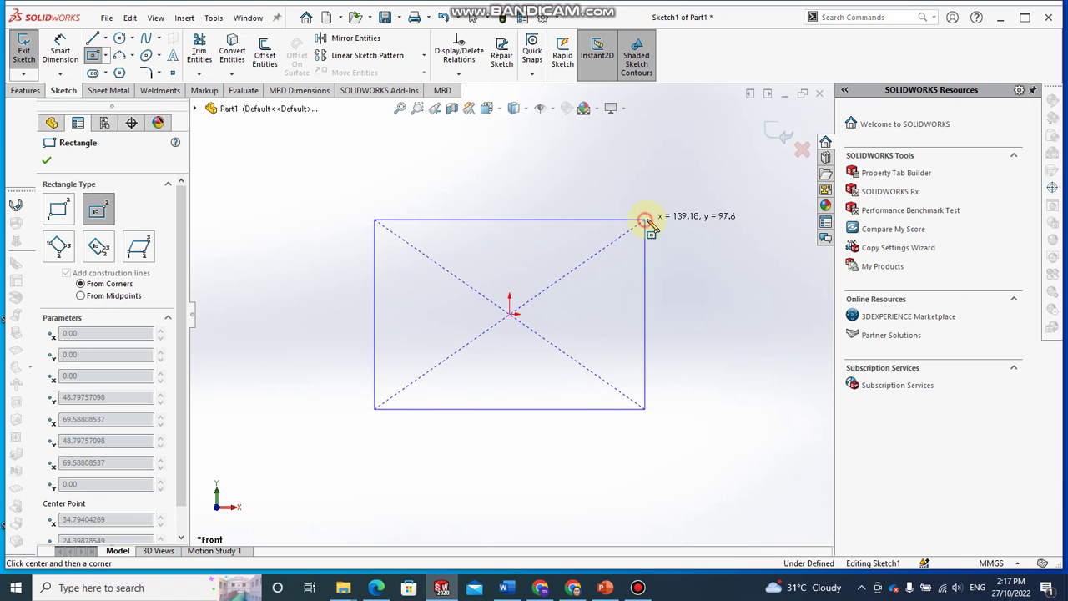
left_click(646, 222)
key("Escape")
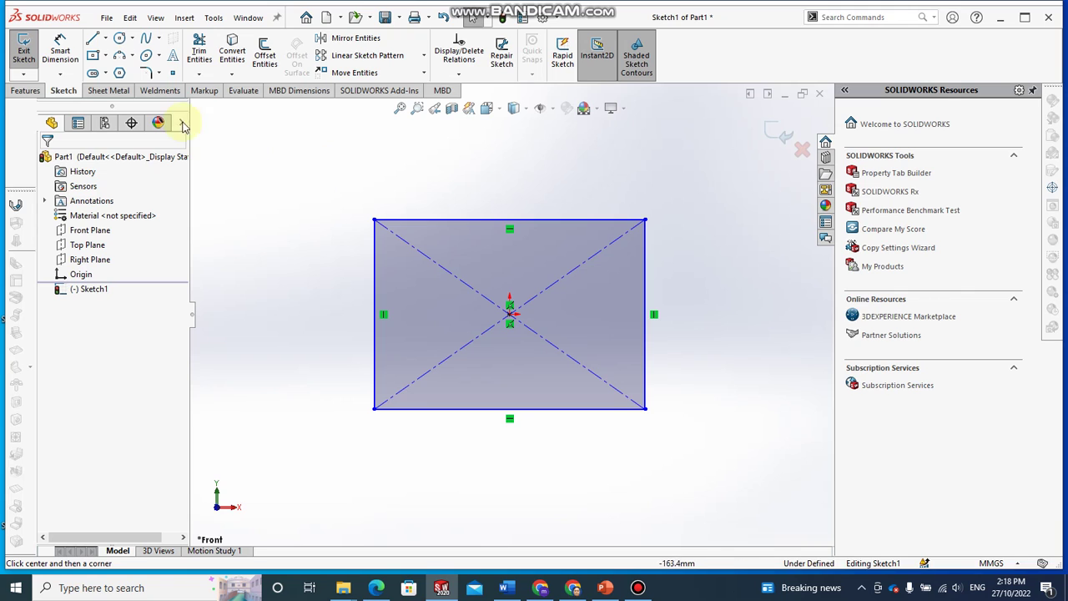
Add a 3 mm equal-distance sketch chamfer to the rectangle's lower-left corner.
left_click(161, 76)
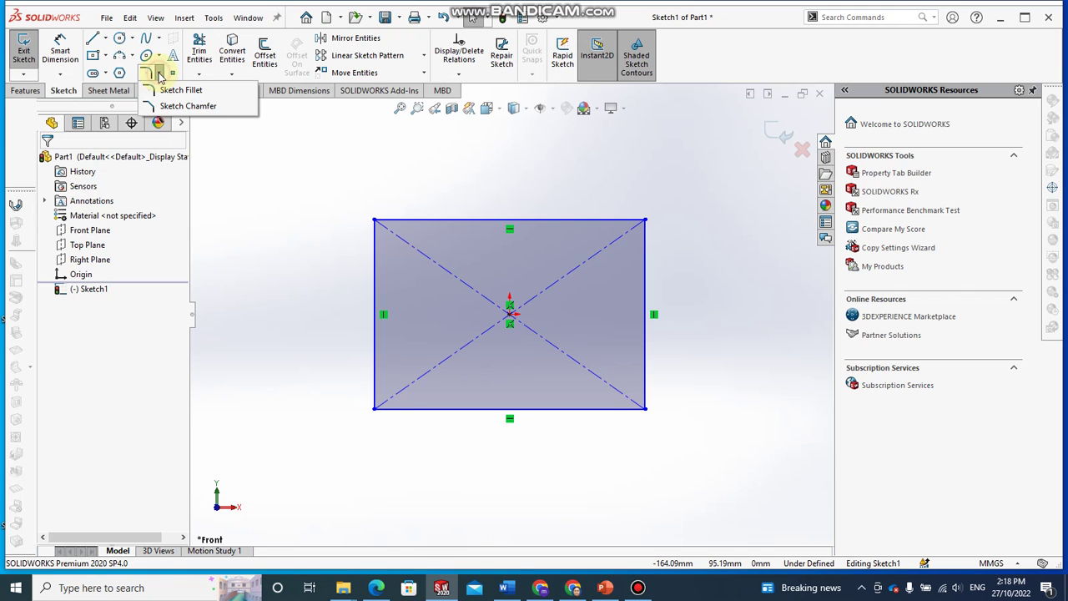
left_click(192, 106)
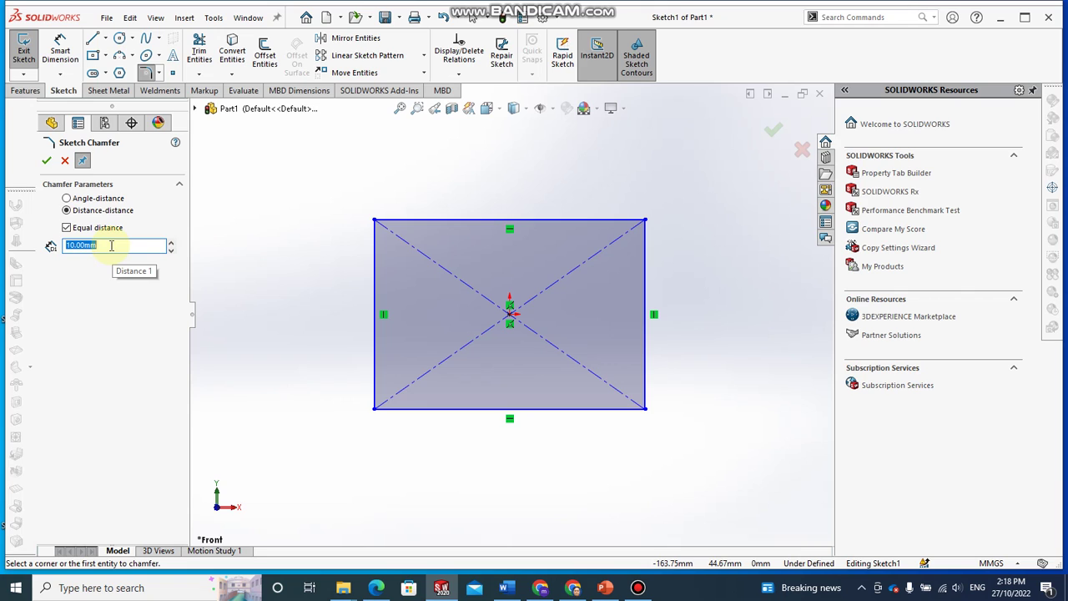
type("3")
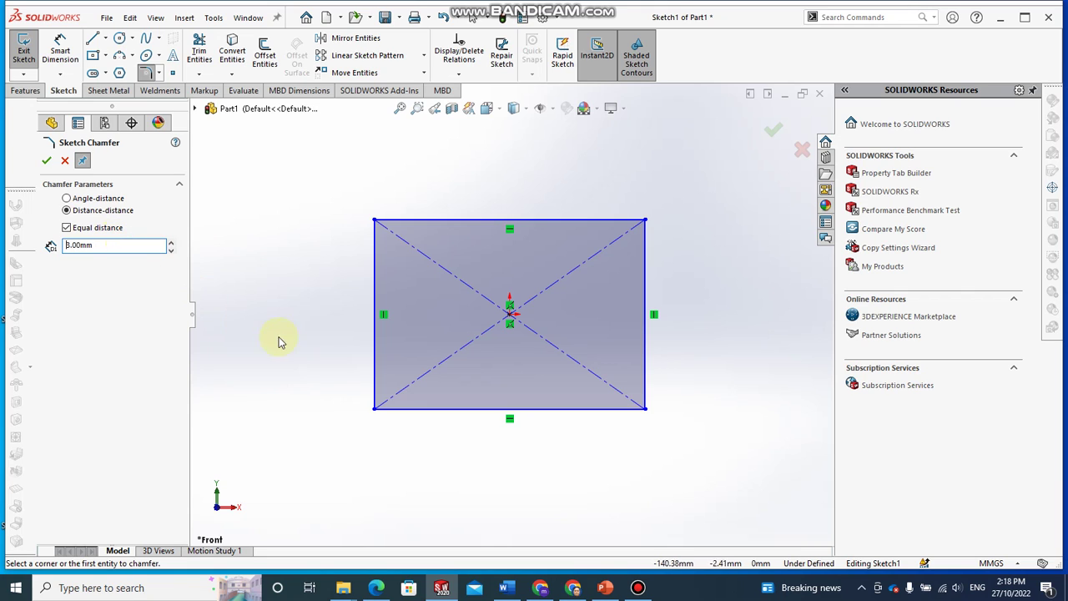
left_click(376, 411)
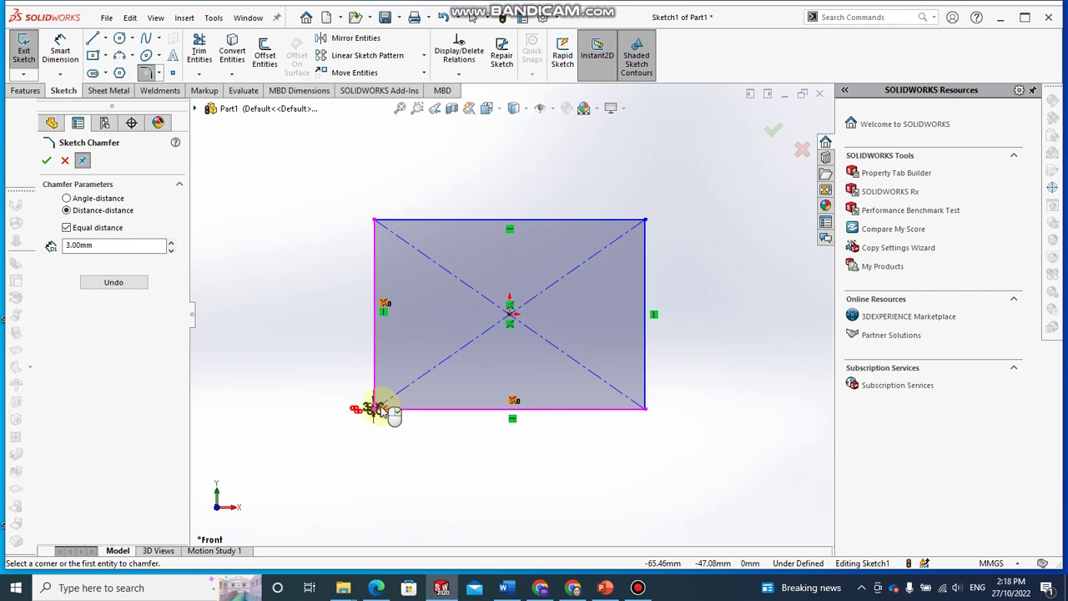
scroll(377, 414, "down", 3)
scroll(423, 382, "down", 4)
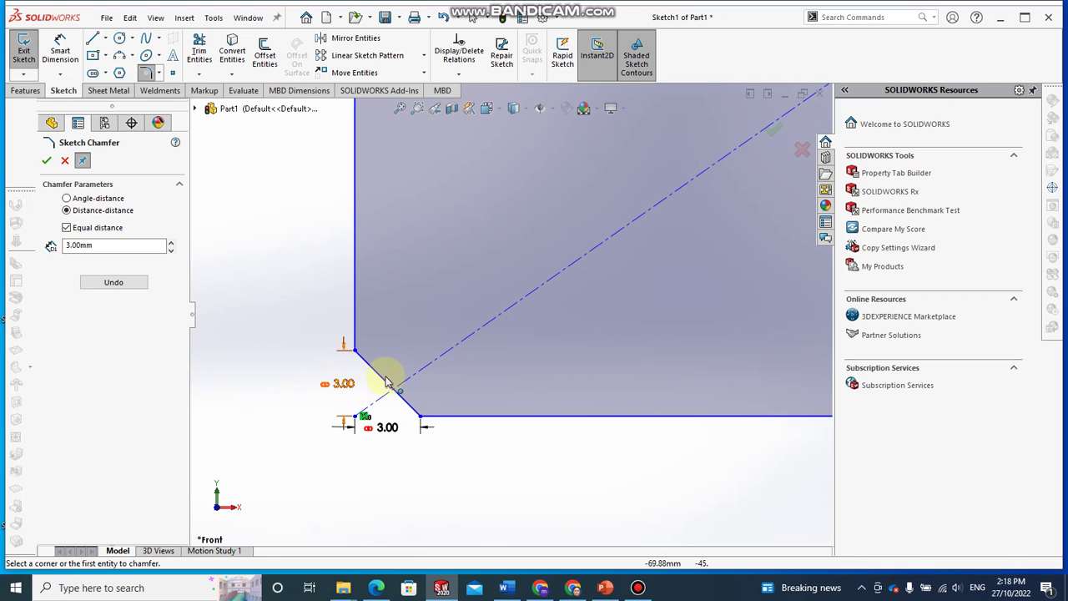
scroll(537, 489, "up", 8)
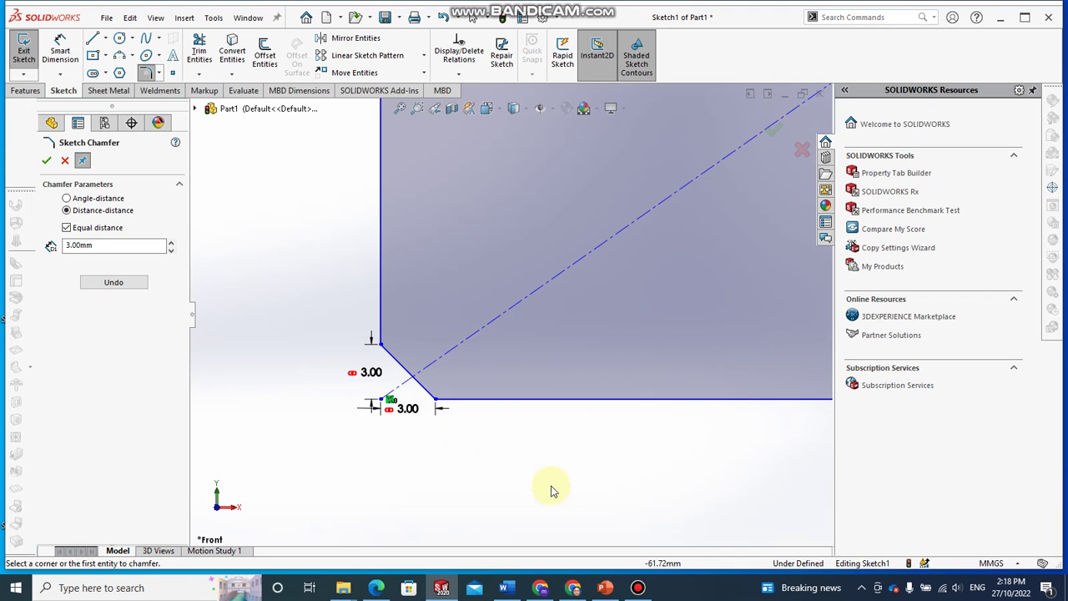
scroll(664, 376, "up", 2)
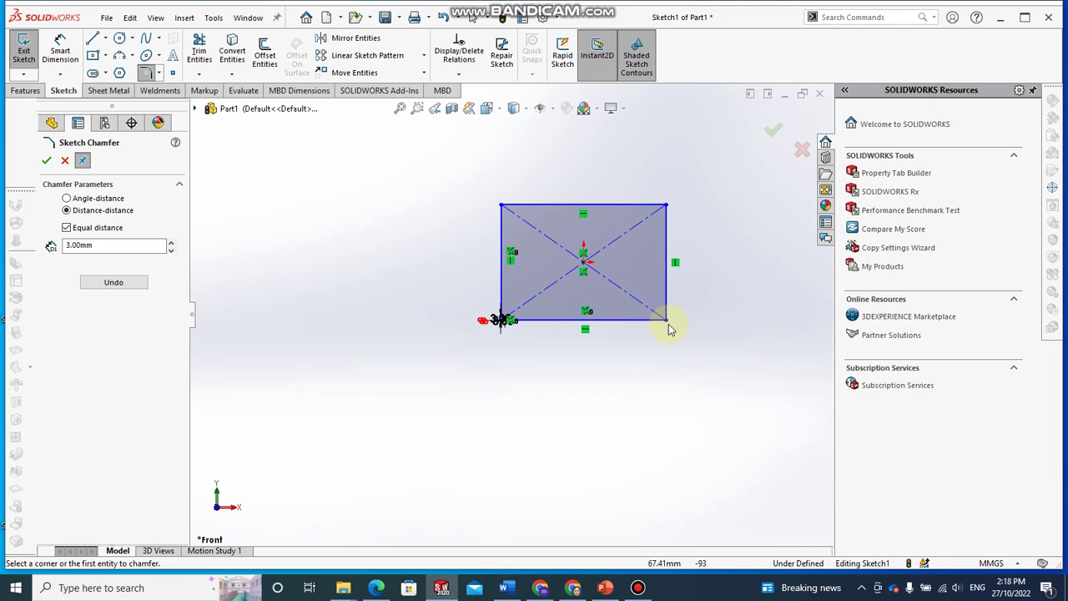
scroll(625, 301, "down", 5)
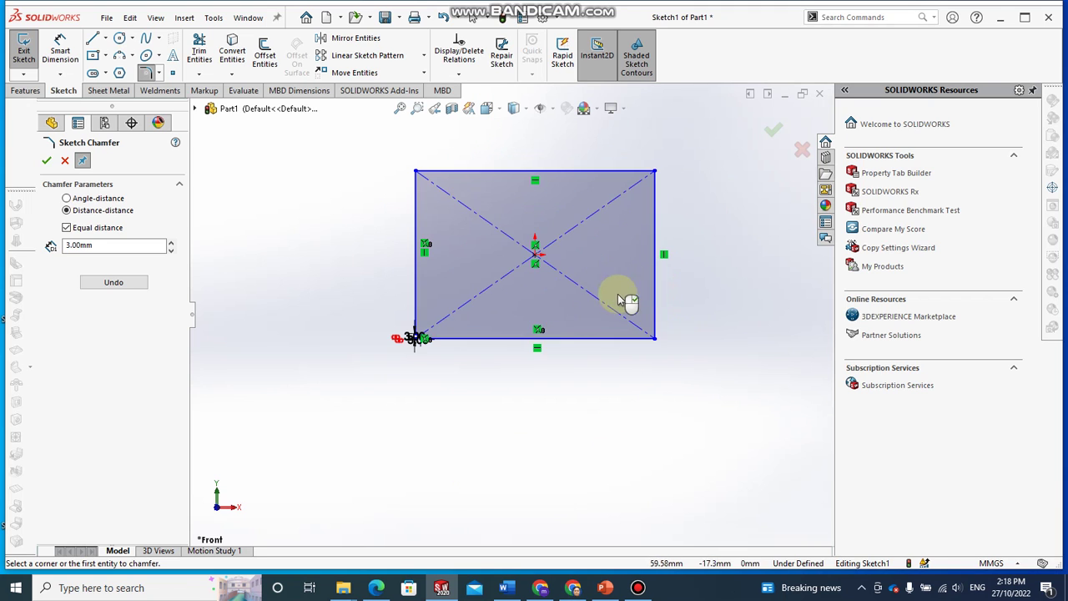
left_click(47, 161)
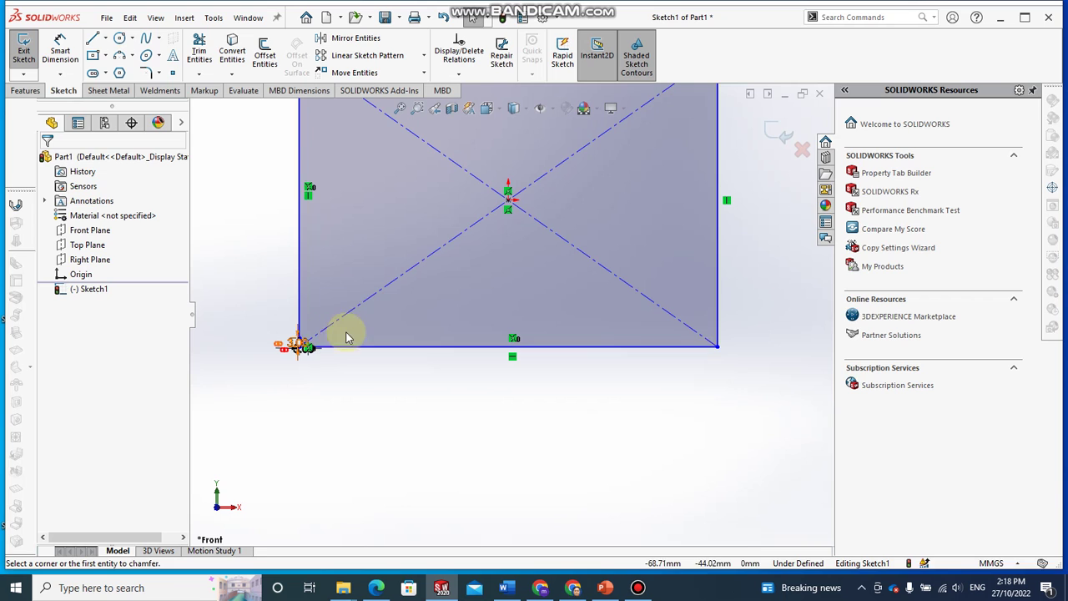
Add a 10 mm sketch fillet to the rectangle's lower-right corner.
left_click(159, 75)
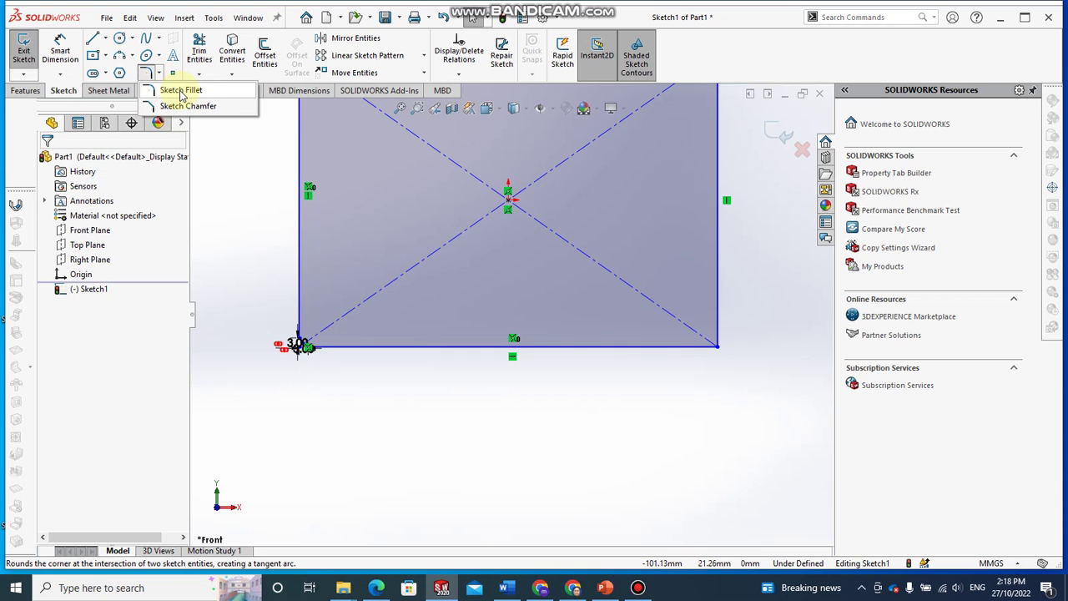
left_click(180, 92)
scroll(715, 340, "down", 3)
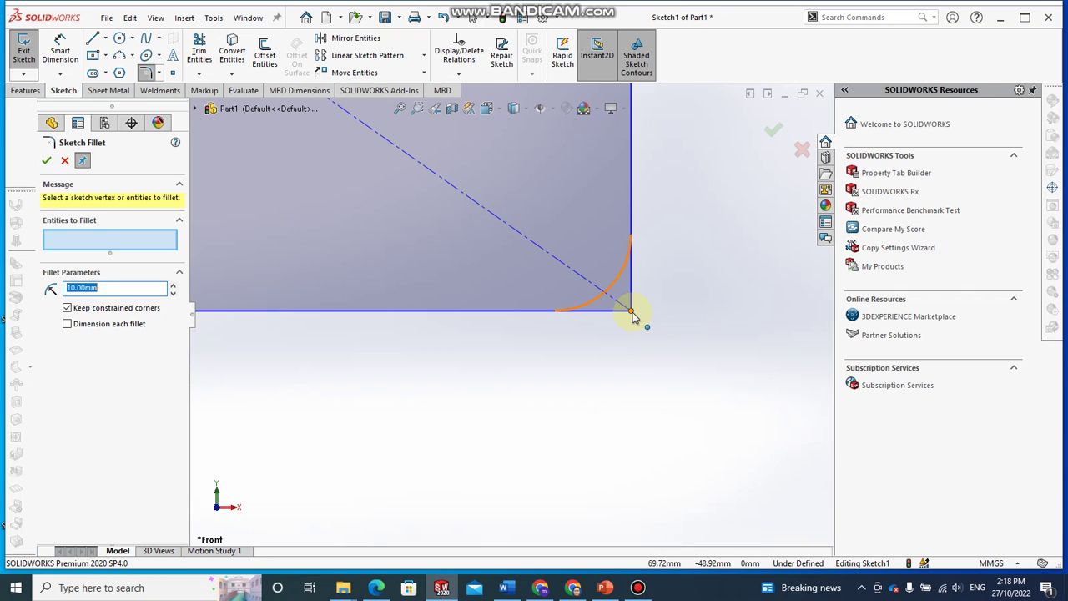
left_click(632, 312)
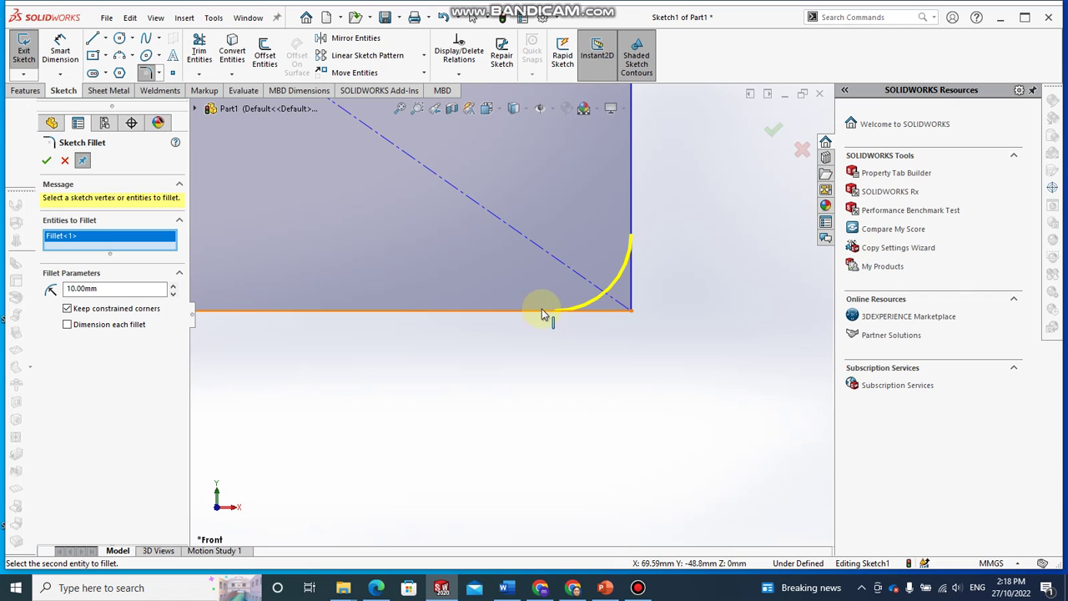
key("f")
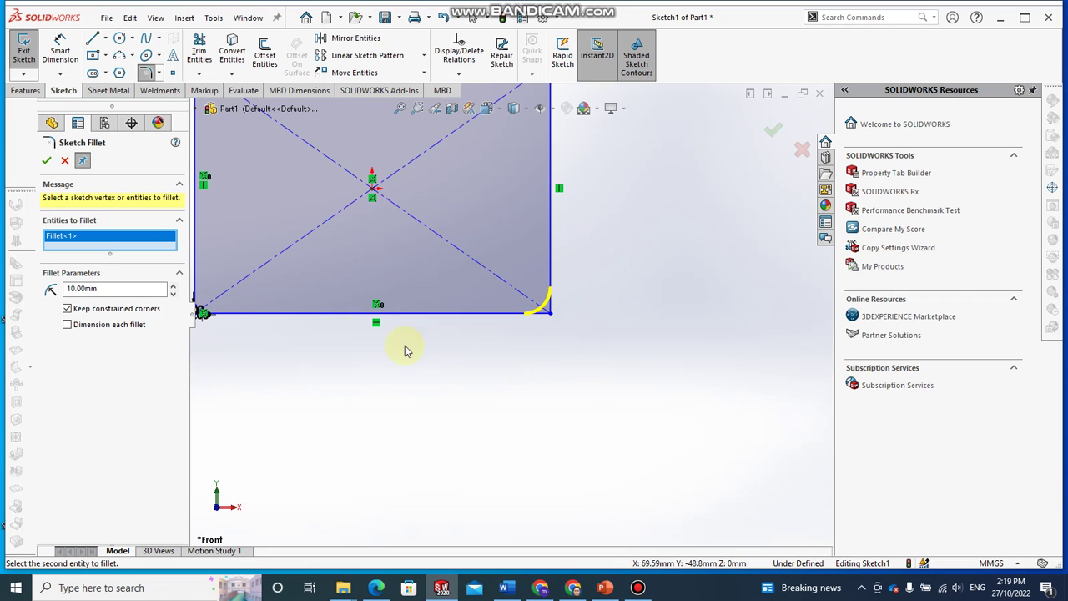
left_click(48, 160)
scroll(490, 353, "down", 2)
scroll(520, 312, "up", 5)
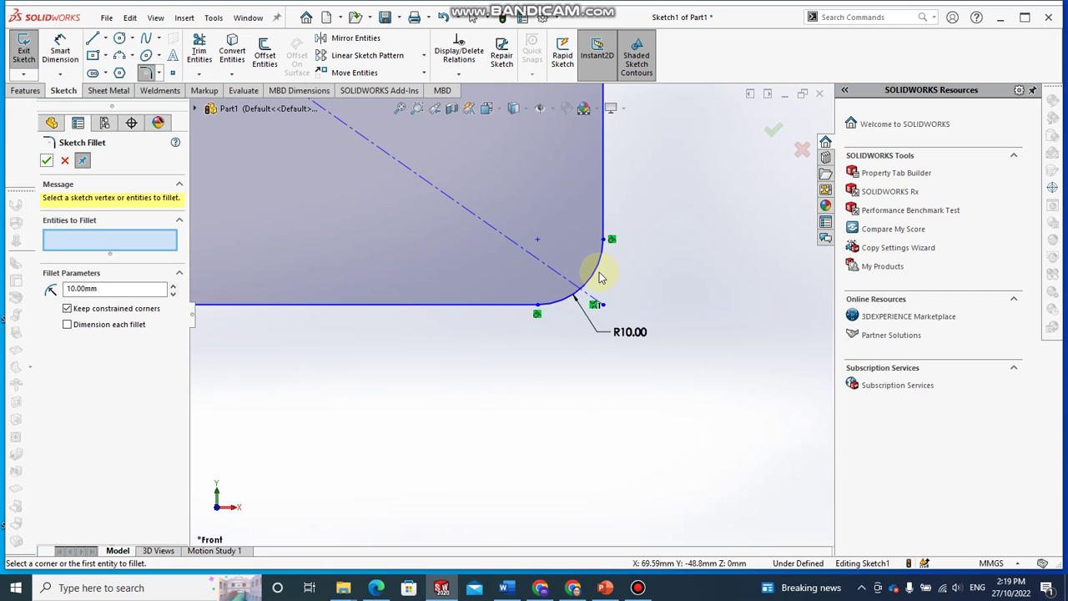
scroll(598, 275, "down", 3)
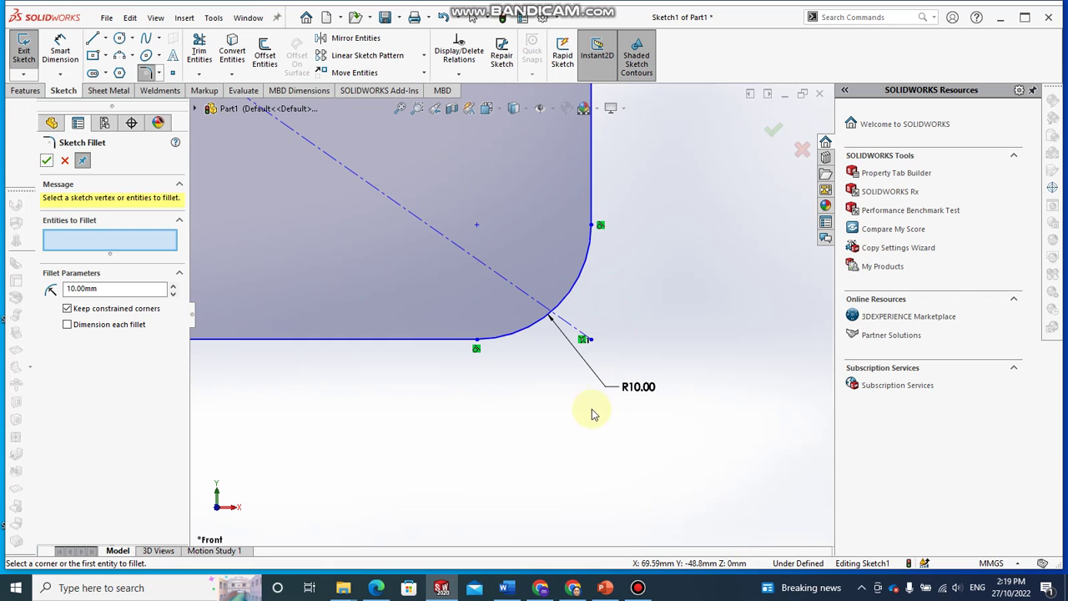
Try to reduce the corner fillet to 5 mm through the Sketch Fillet radius parameter and close the command.
double_click(108, 288)
key("Return")
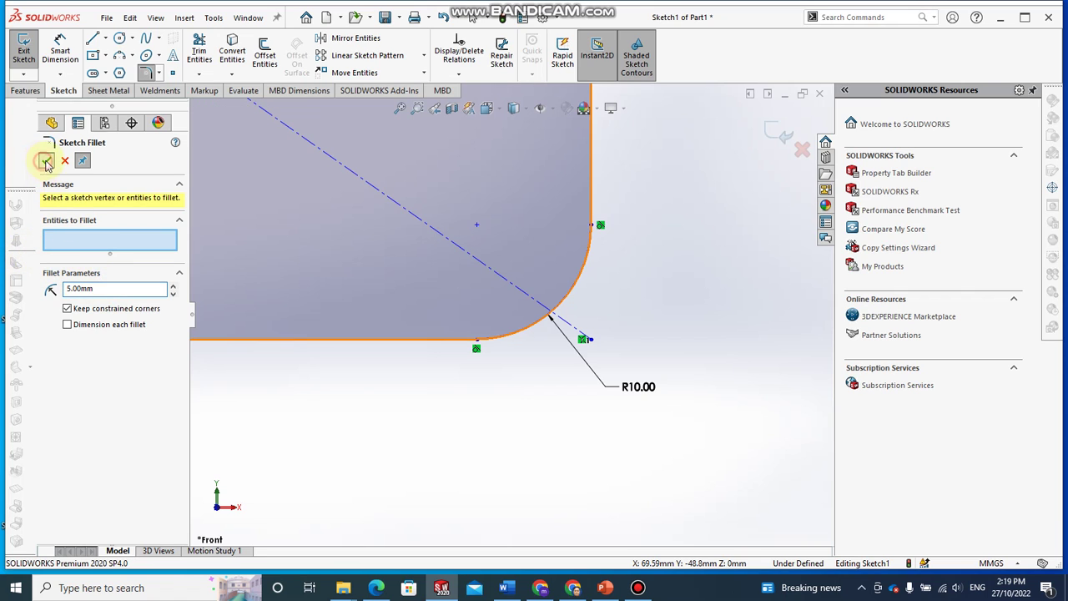
left_click(46, 161)
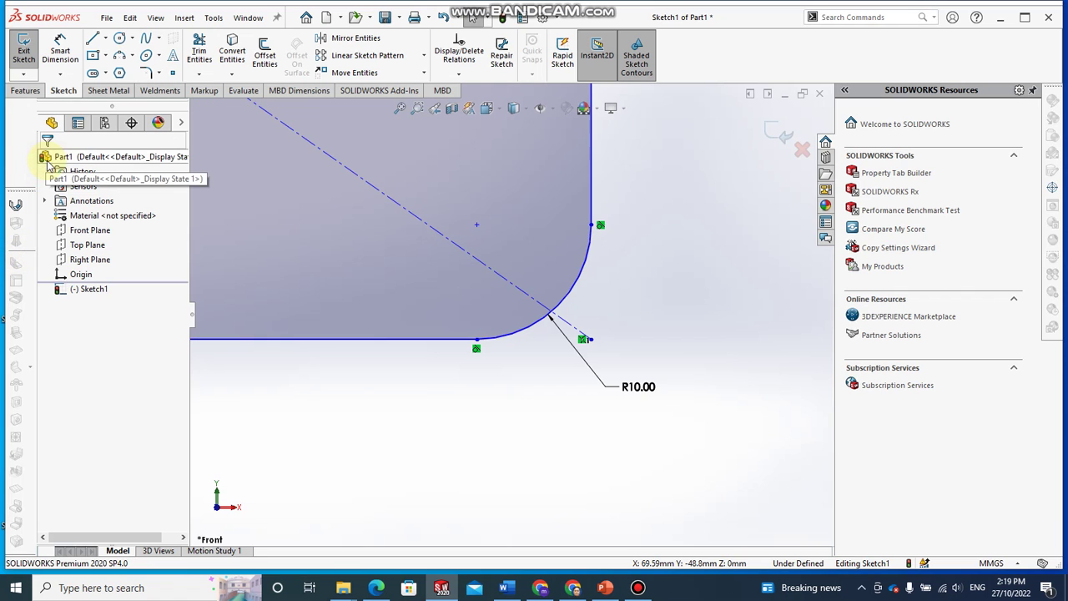
Set the radius dimension of the lower-right corner fillet to 5 mm.
double_click(640, 388)
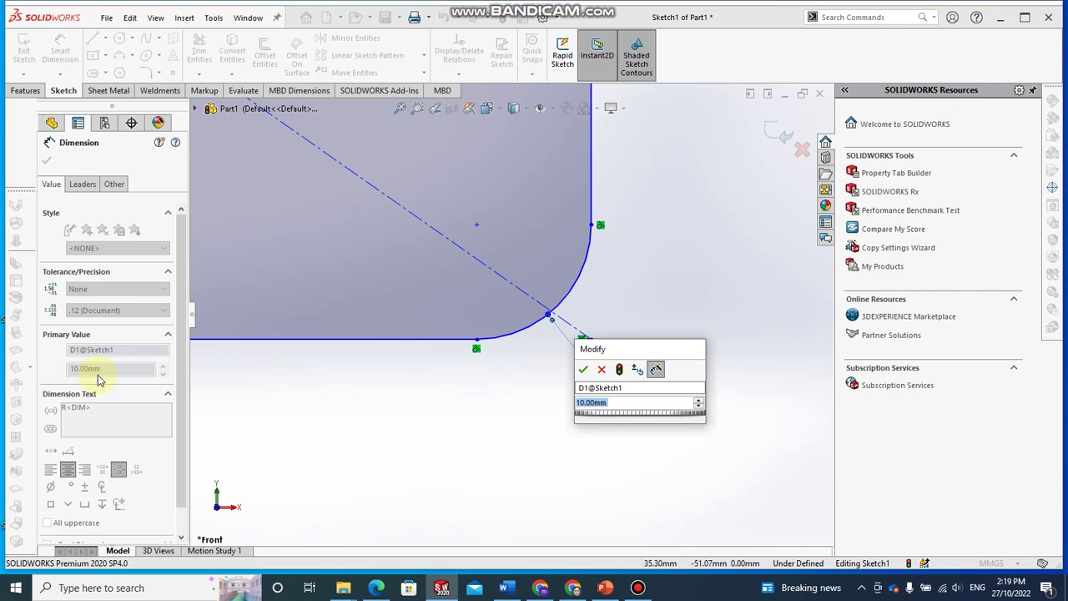
type("5")
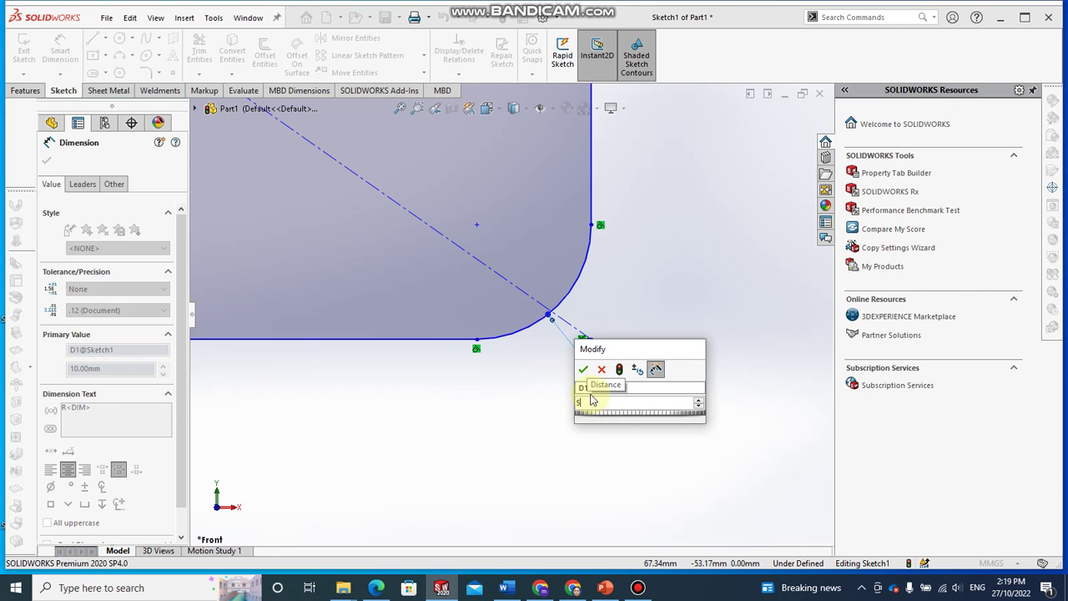
key("Return")
key("f")
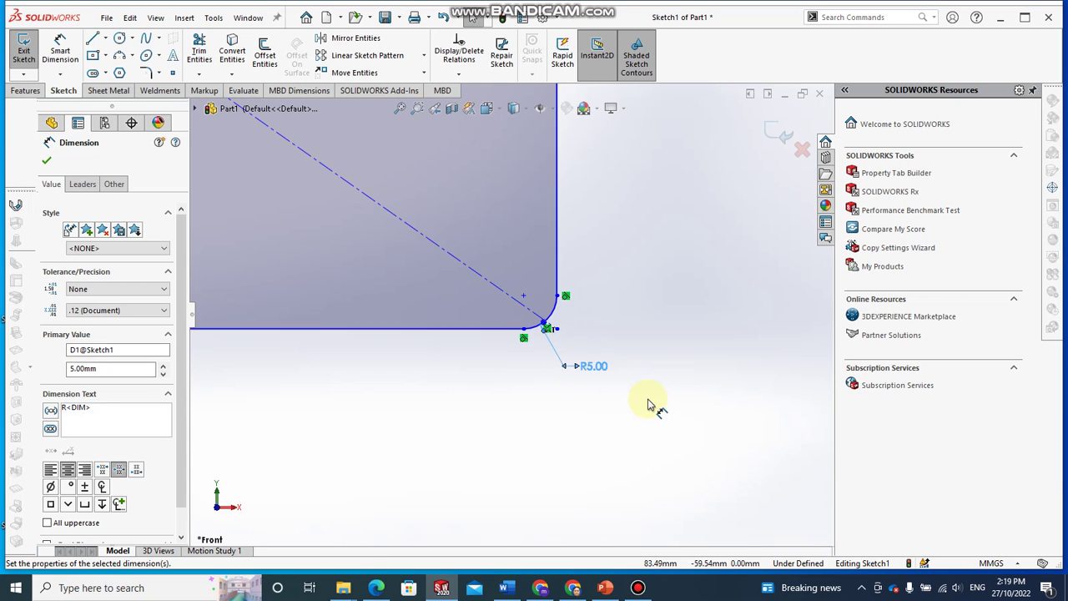
scroll(355, 282, "down", 1)
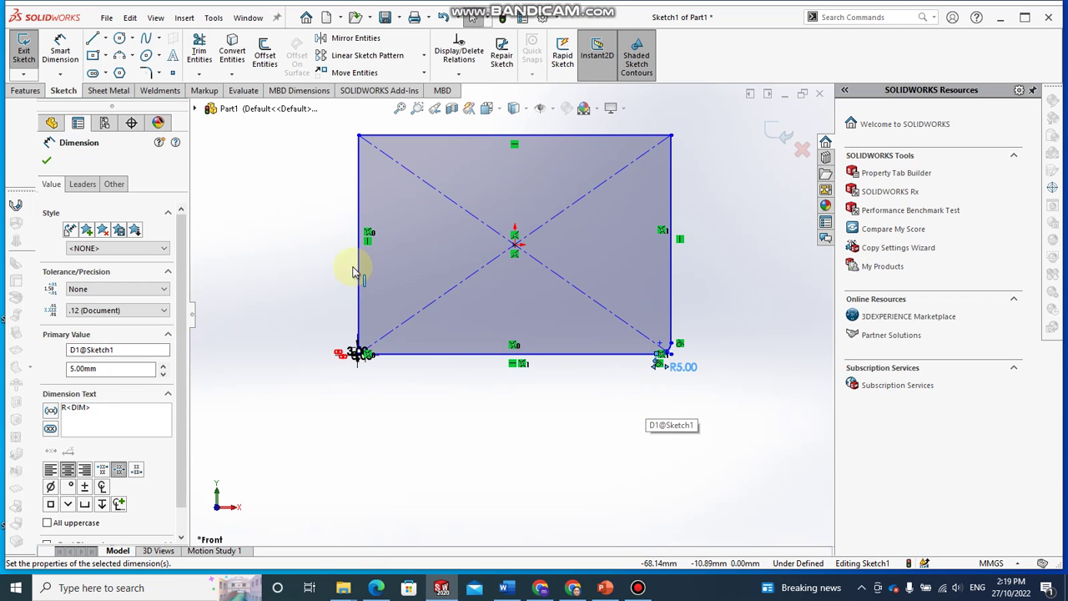
left_click(46, 162)
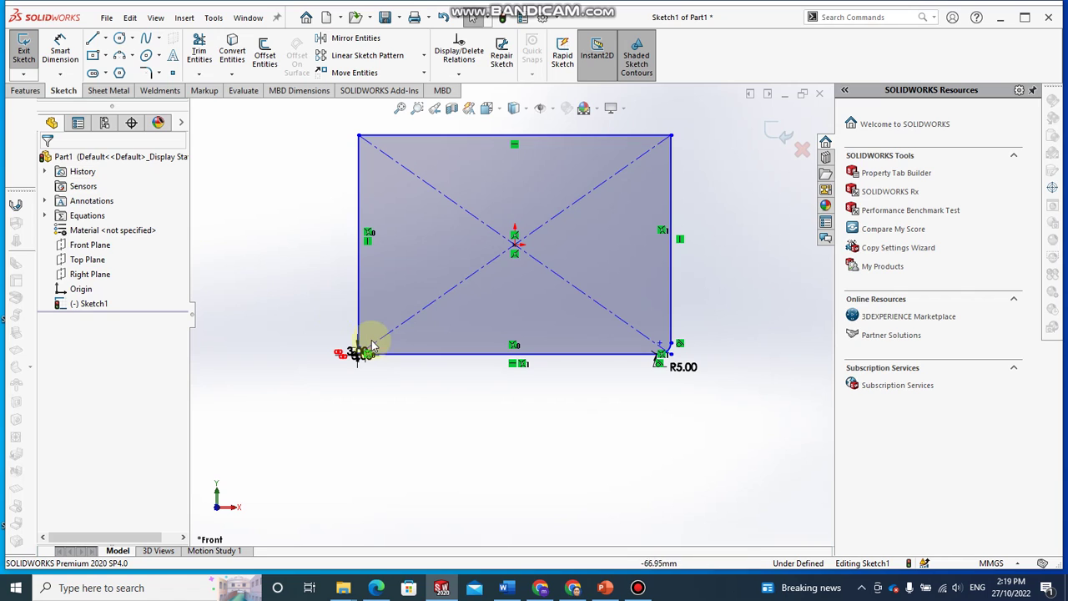
Sketch a circle of about 30.6 mm radius centred on the rectangle's left edge and a smaller circle centred on its right edge.
scroll(434, 377, "up", 1)
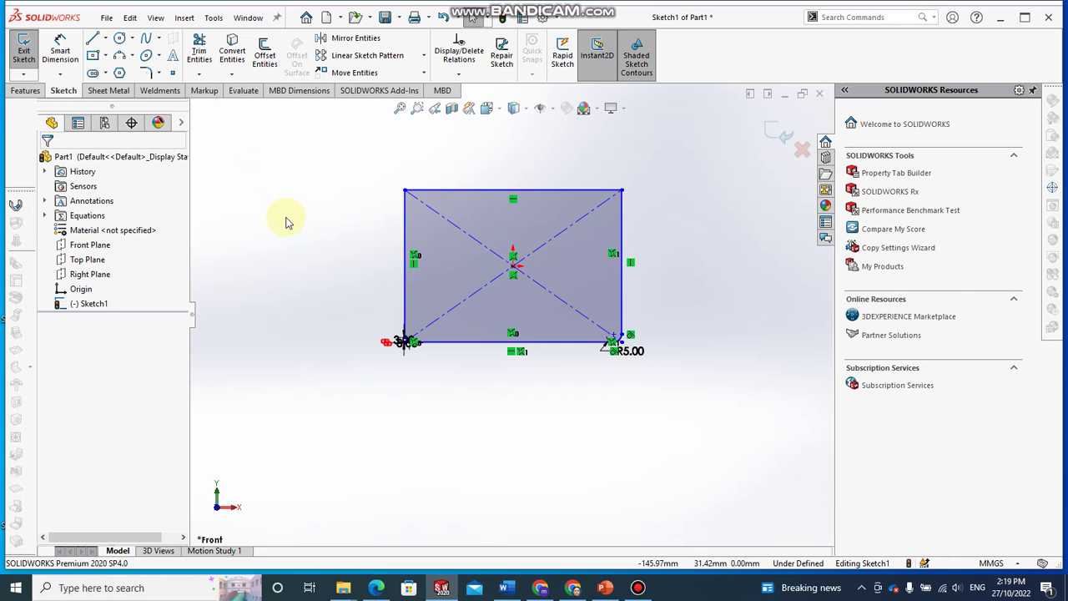
left_click(119, 40)
scroll(423, 229, "down", 2)
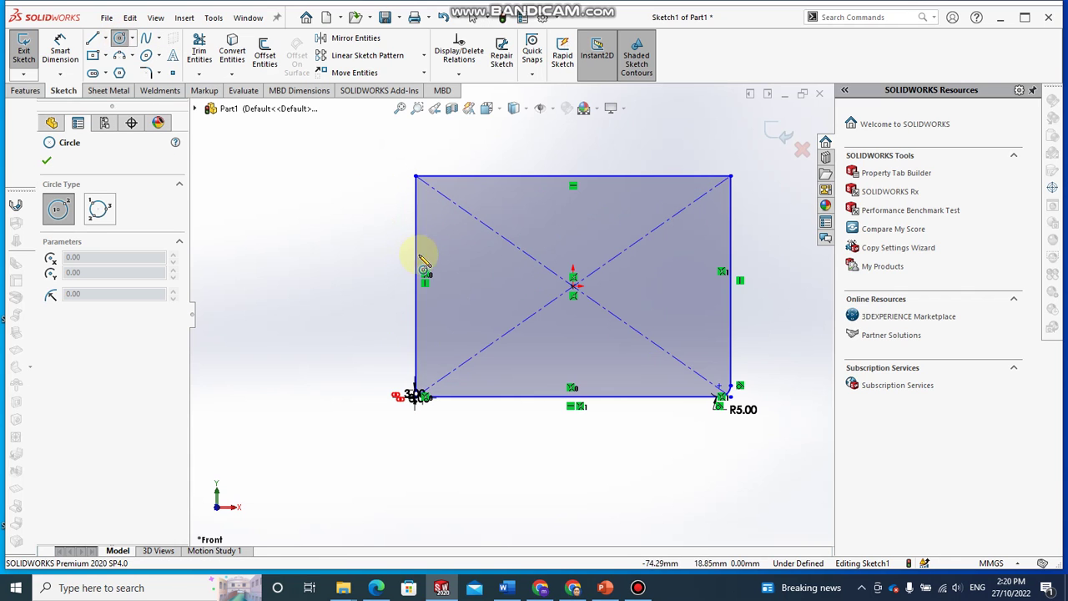
left_click(423, 282)
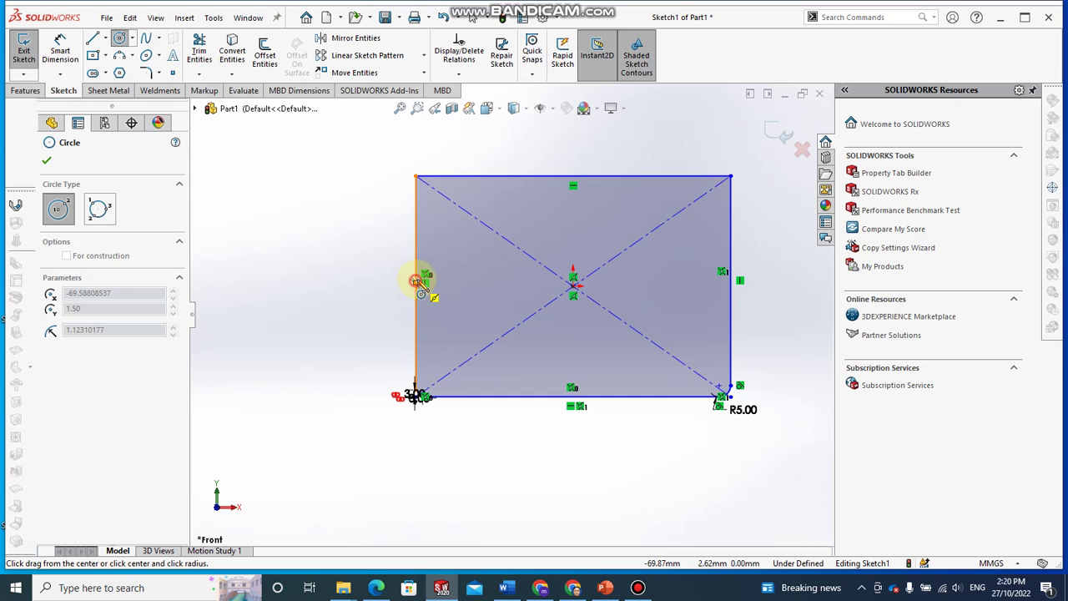
left_click(444, 220)
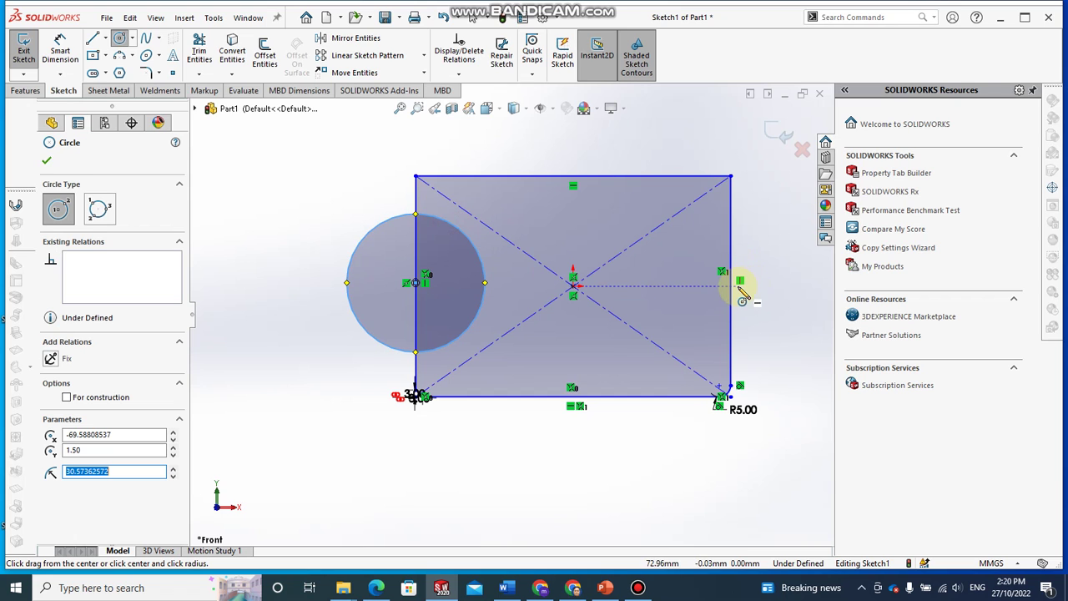
left_click(731, 281)
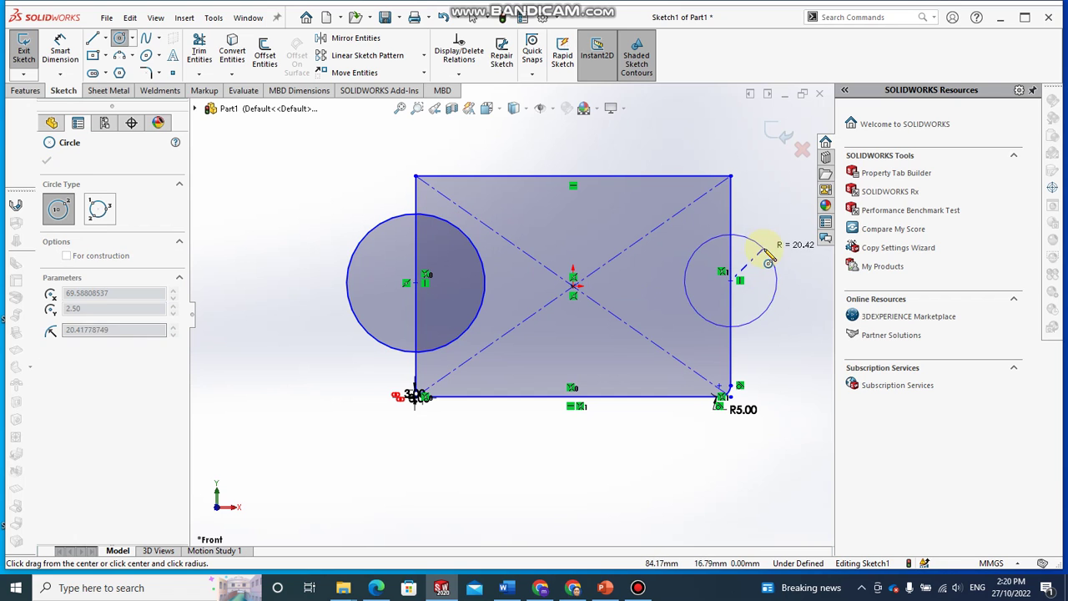
left_click(769, 237)
key("Escape")
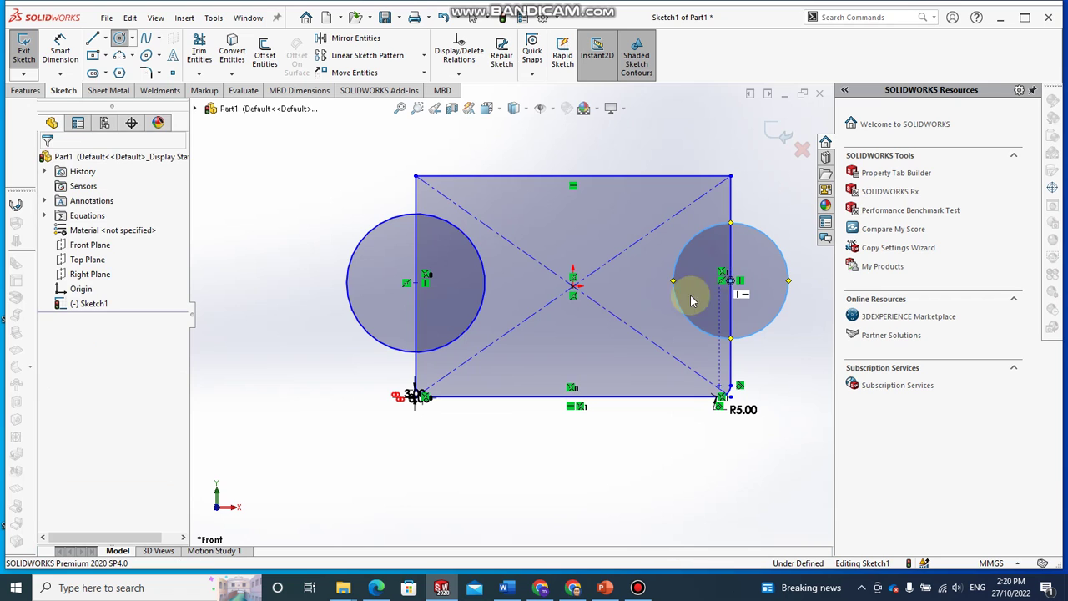
Dimension the circle on the rectangle's left edge with a diameter of 60 mm.
left_click(61, 50)
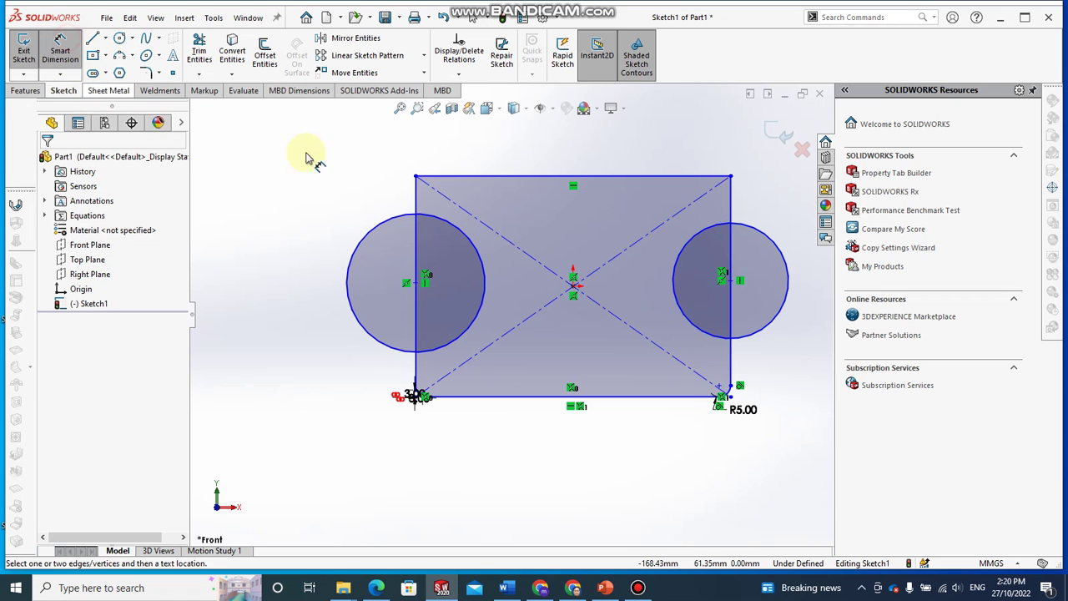
left_click(371, 231)
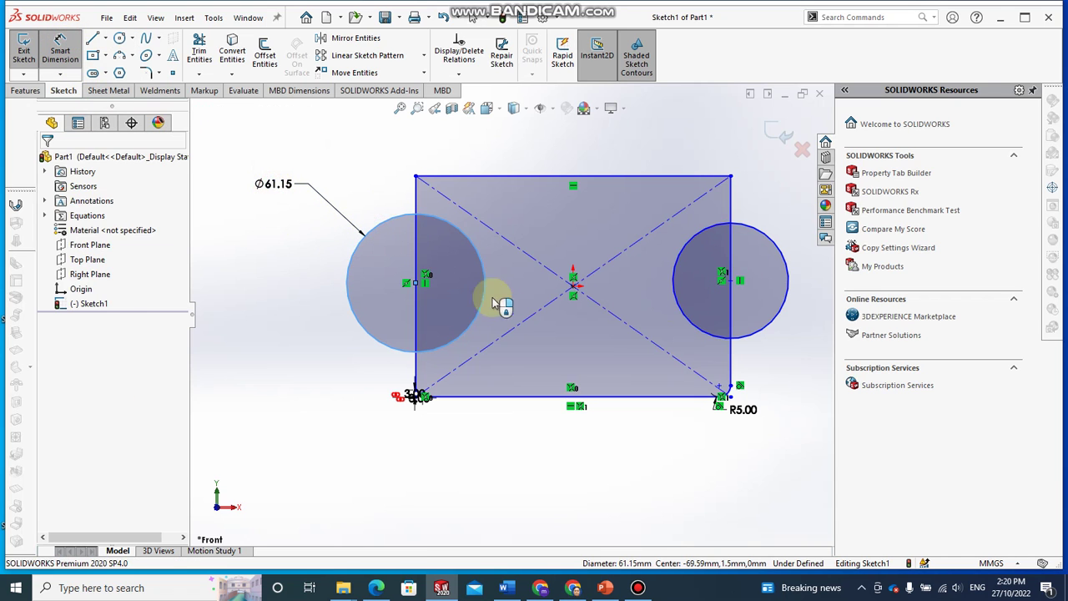
left_click(276, 184)
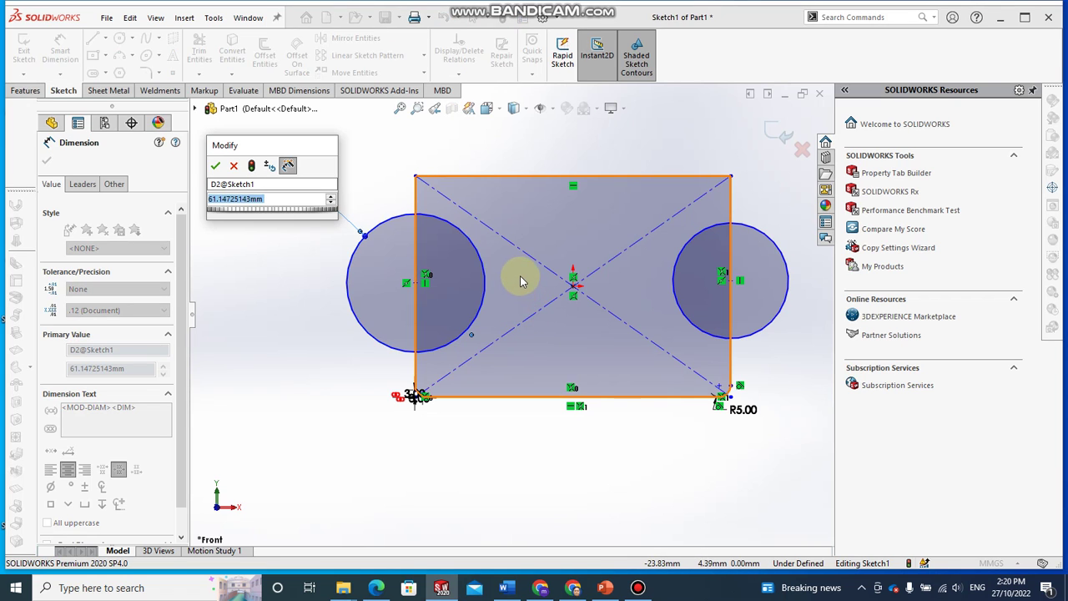
type("60")
key("Return")
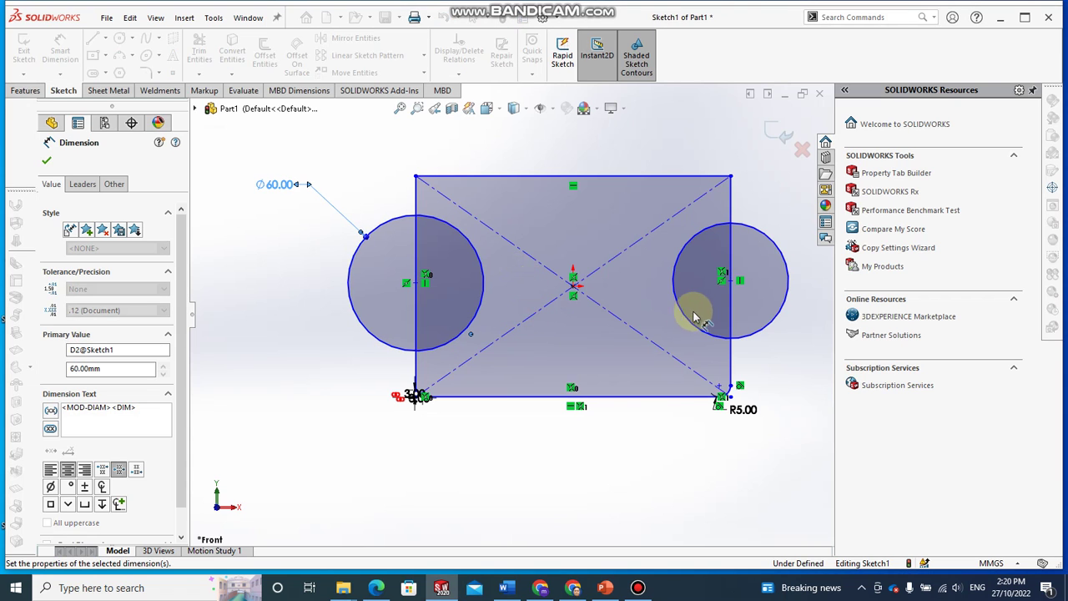
key("Escape")
Add an Equal relation between the circles on the rectangle's left and right edges.
scroll(505, 311, "up", 2)
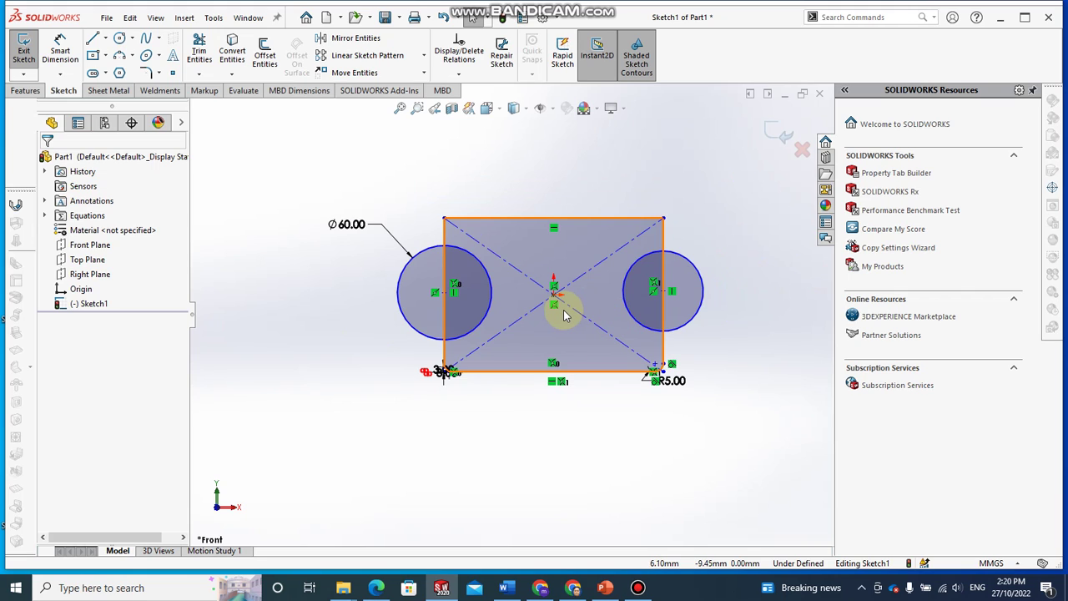
left_click(491, 299)
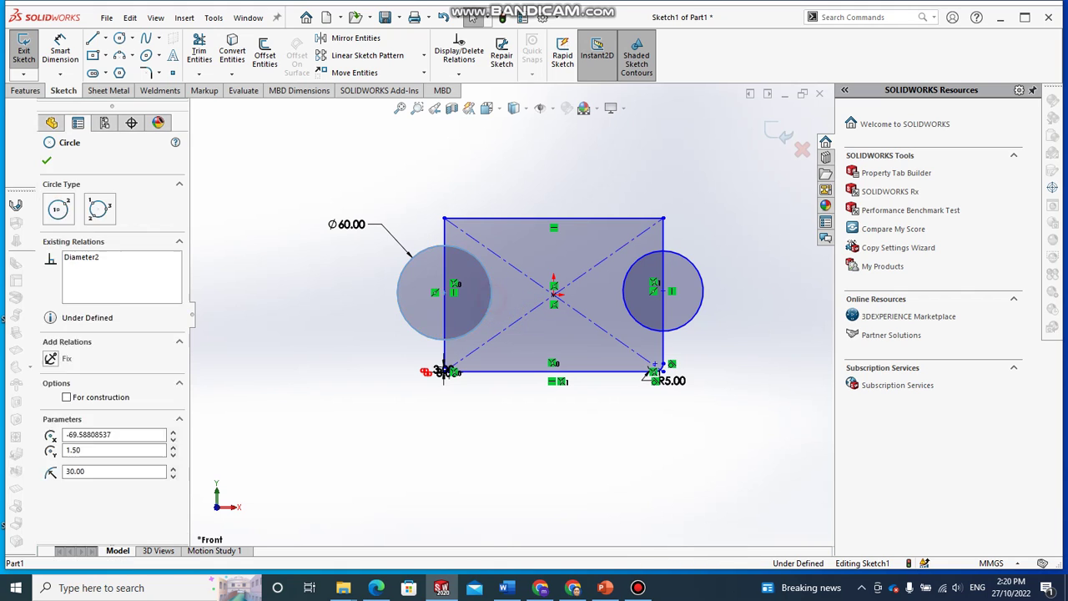
left_click(623, 299, "ctrl")
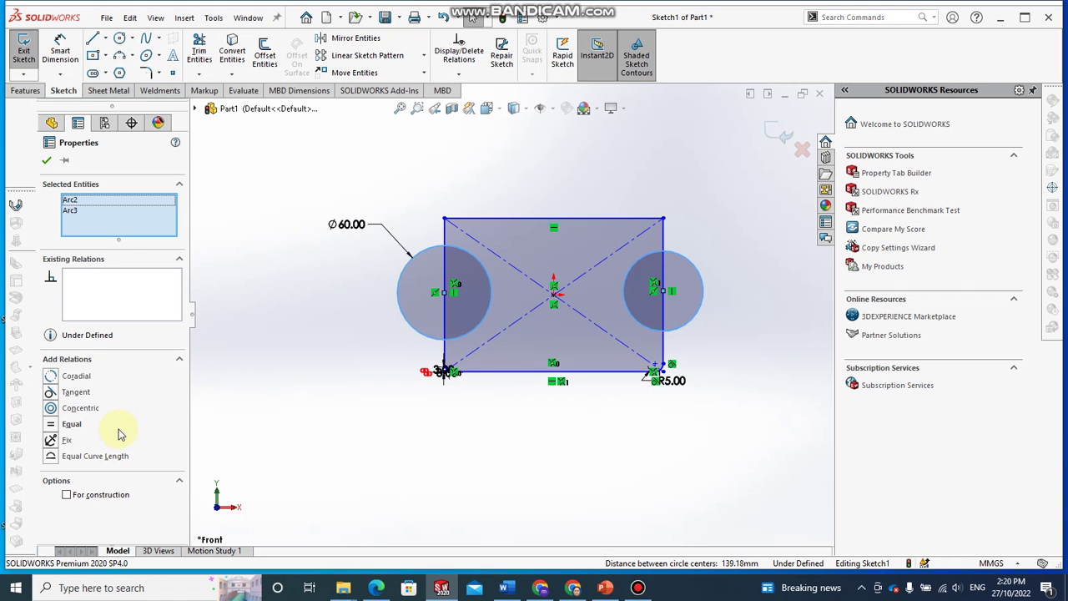
left_click(51, 426)
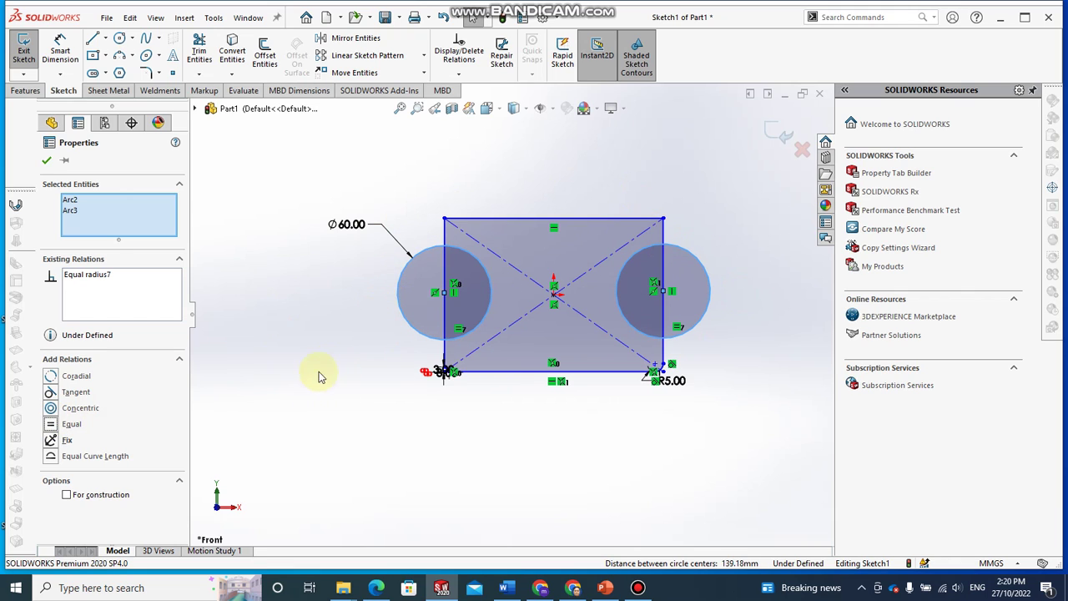
Try the equal relation by setting the left circle's diameter to 30 mm and restoring it to 60 mm.
double_click(355, 223)
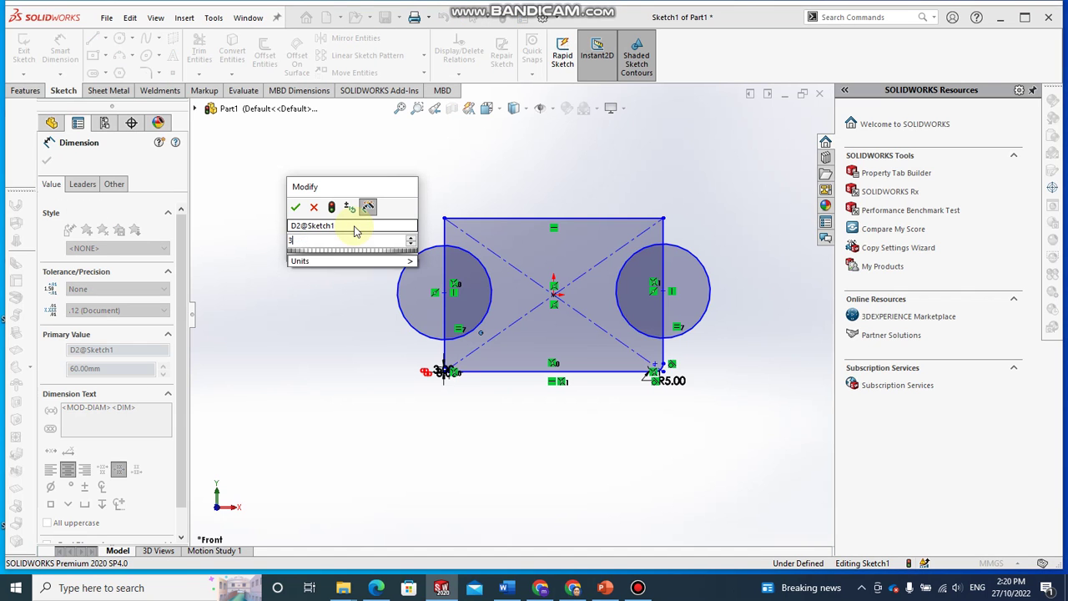
key("Return")
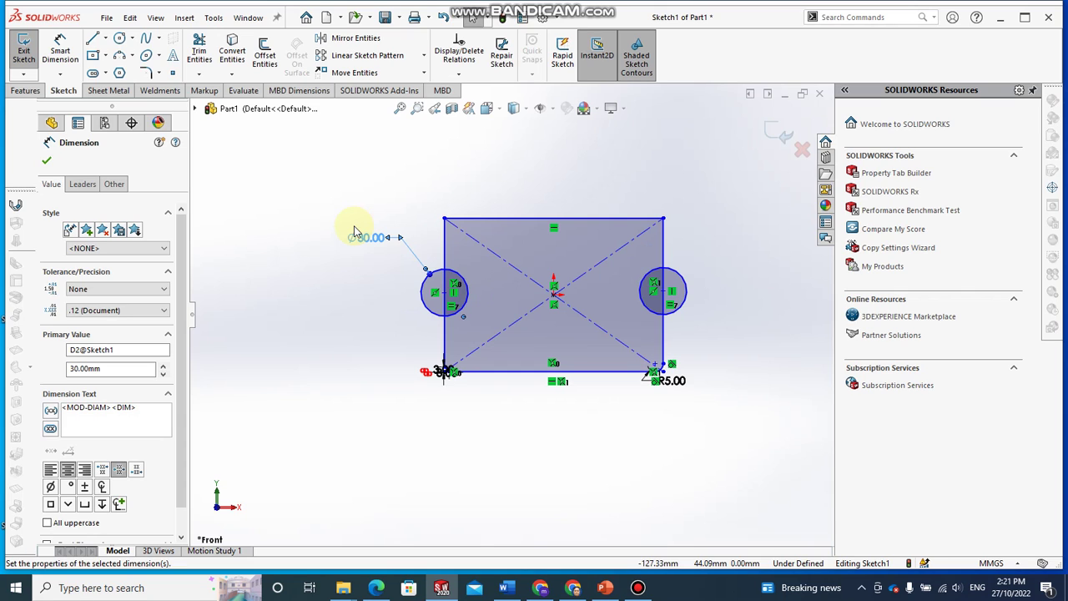
left_click(369, 237)
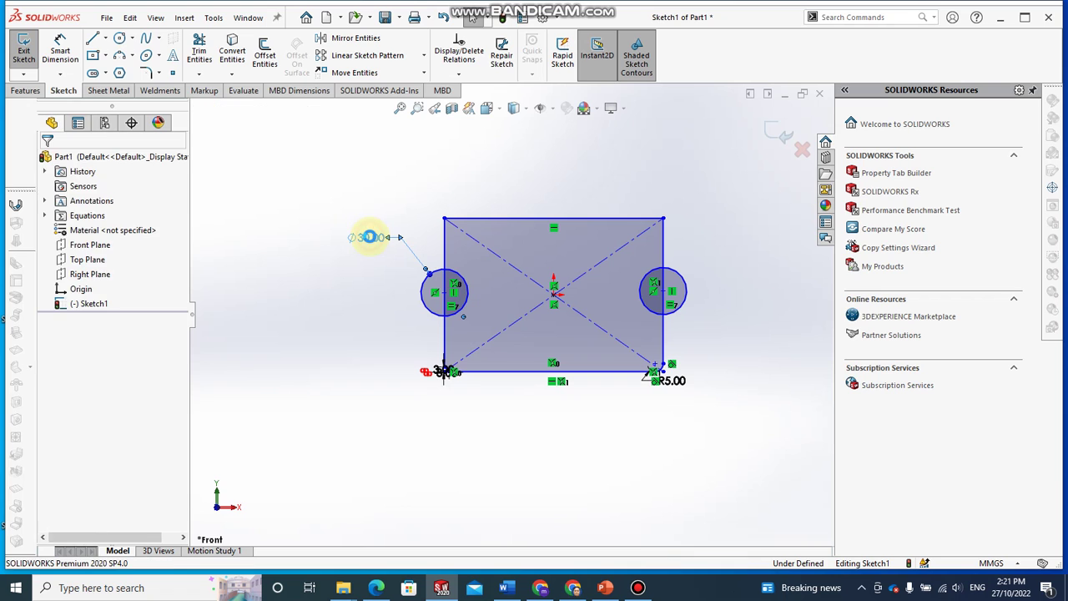
double_click(369, 237)
type("30")
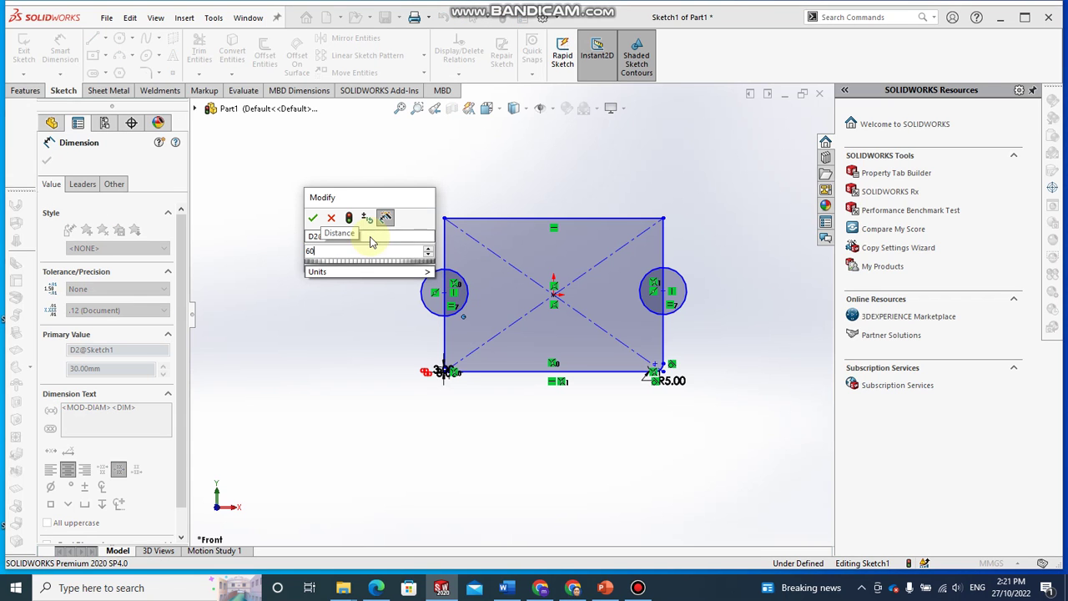
key("Return")
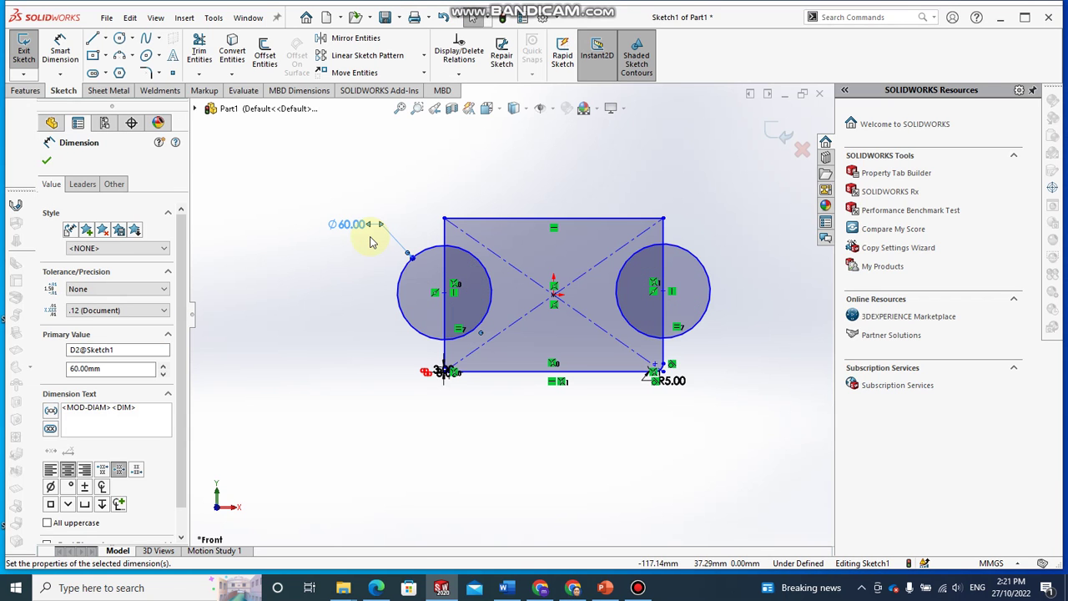
key("Escape")
Sketch a center rectangle about 67 mm wide, centred on the midpoint of the large rectangle's top edge.
left_click(94, 48)
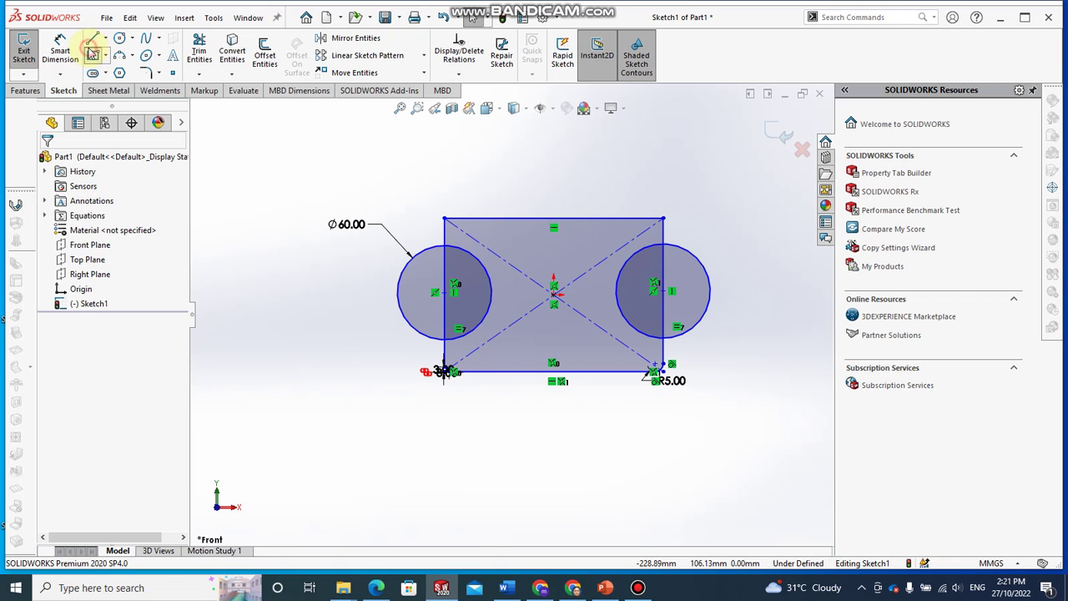
left_click(552, 219)
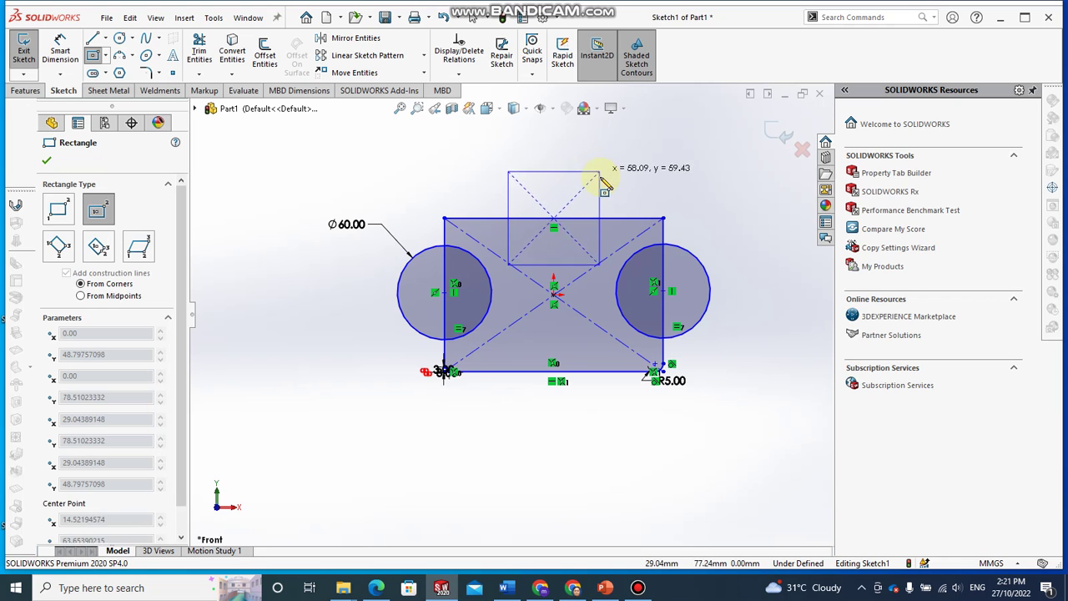
left_click(607, 183)
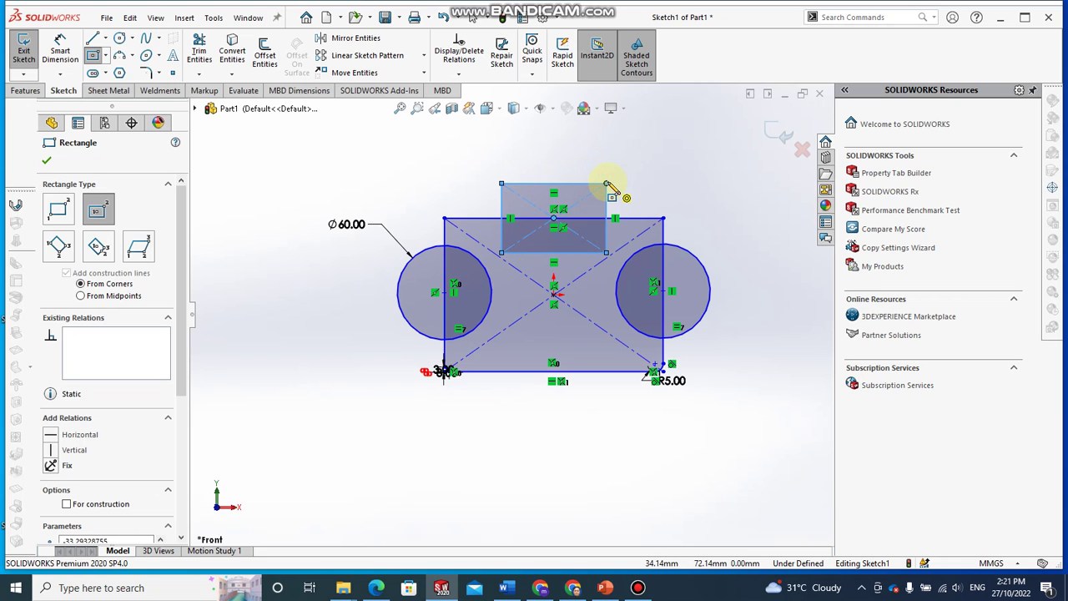
key("Escape")
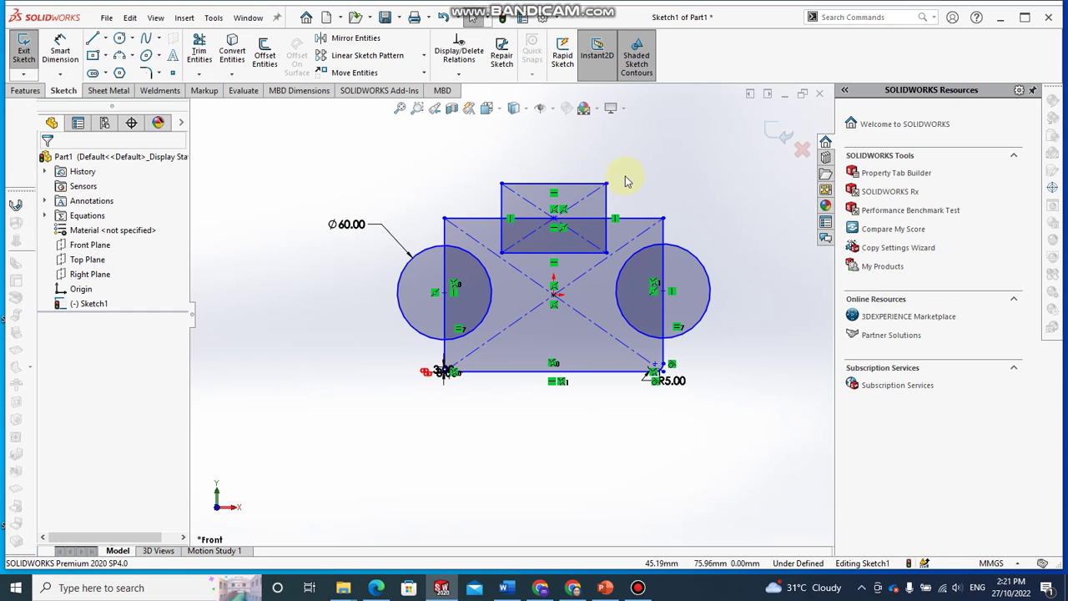
Power-trim the inner circle arcs and overlapping rectangle edges, leaving one continuous outer outline.
left_click(199, 49)
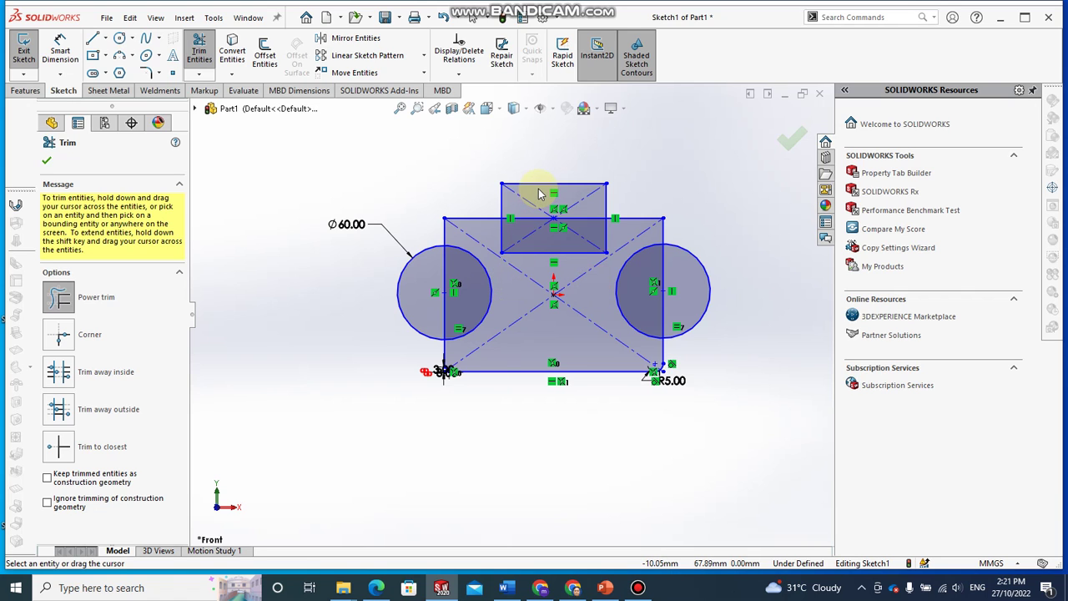
scroll(538, 189, "up", 2)
scroll(693, 386, "down", 1)
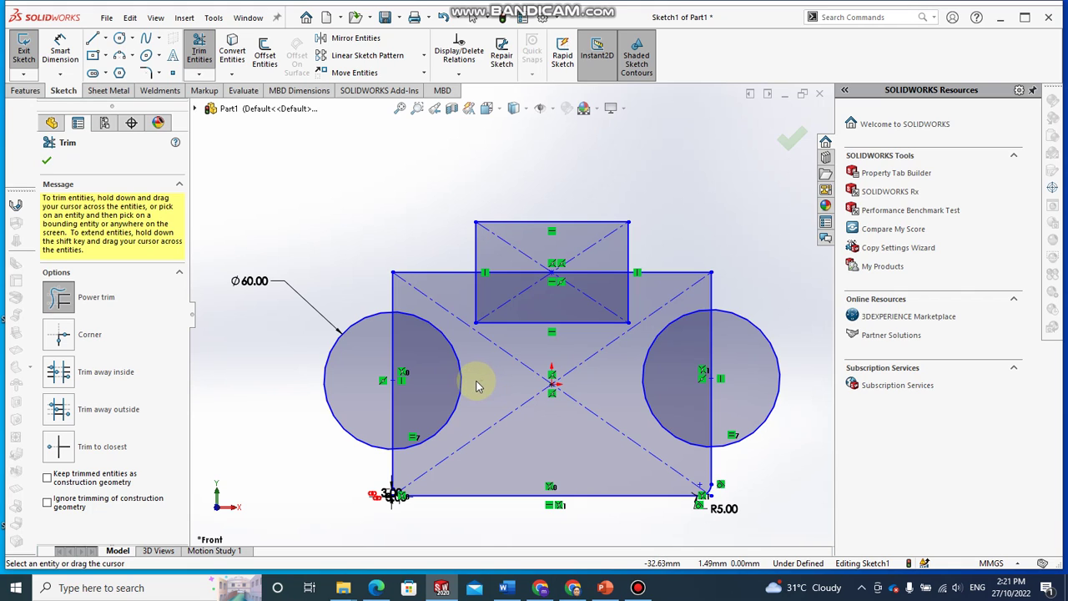
mouse_move(469, 384)
left_mouse_down()
mouse_move(443, 382)
mouse_move(406, 408)
mouse_move(376, 405)
mouse_move(401, 406)
mouse_move(453, 376)
mouse_move(475, 380)
mouse_move(556, 313)
mouse_move(504, 294)
mouse_move(473, 298)
mouse_move(483, 314)
mouse_move(663, 298)
mouse_move(693, 367)
mouse_move(722, 381)
left_mouse_up()
mouse_move(666, 358)
left_mouse_down()
mouse_move(606, 288)
mouse_move(606, 269)
mouse_move(568, 287)
mouse_move(512, 277)
left_mouse_up()
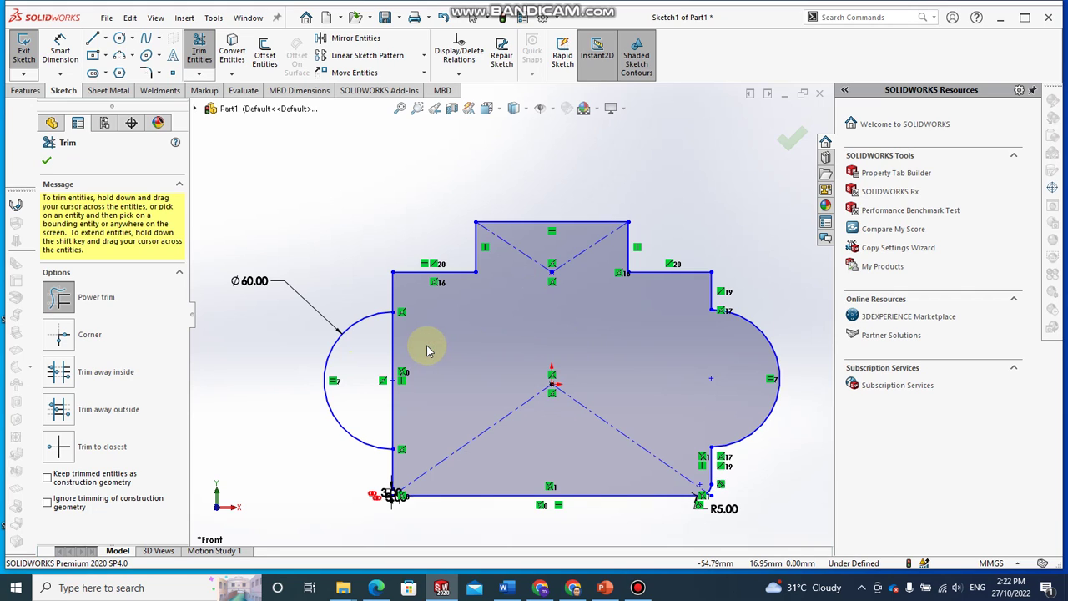
left_click_drag(401, 359, 388, 363)
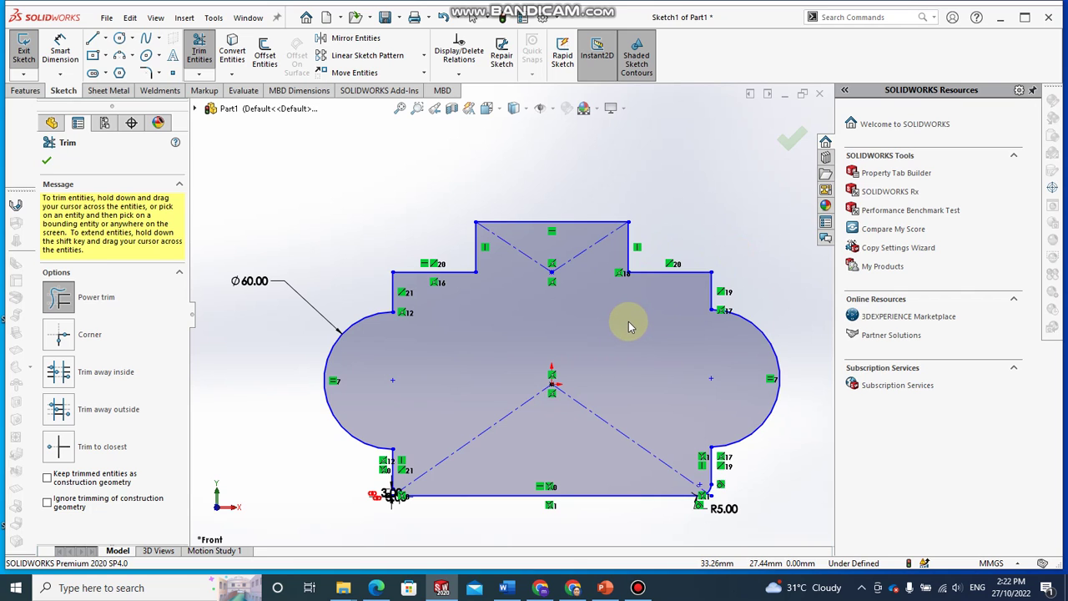
key("Escape")
Sketch a six-sided polygon with an inscribed circle about 97 mm in diameter, centred near the middle of the outline's bottom edge.
key("f")
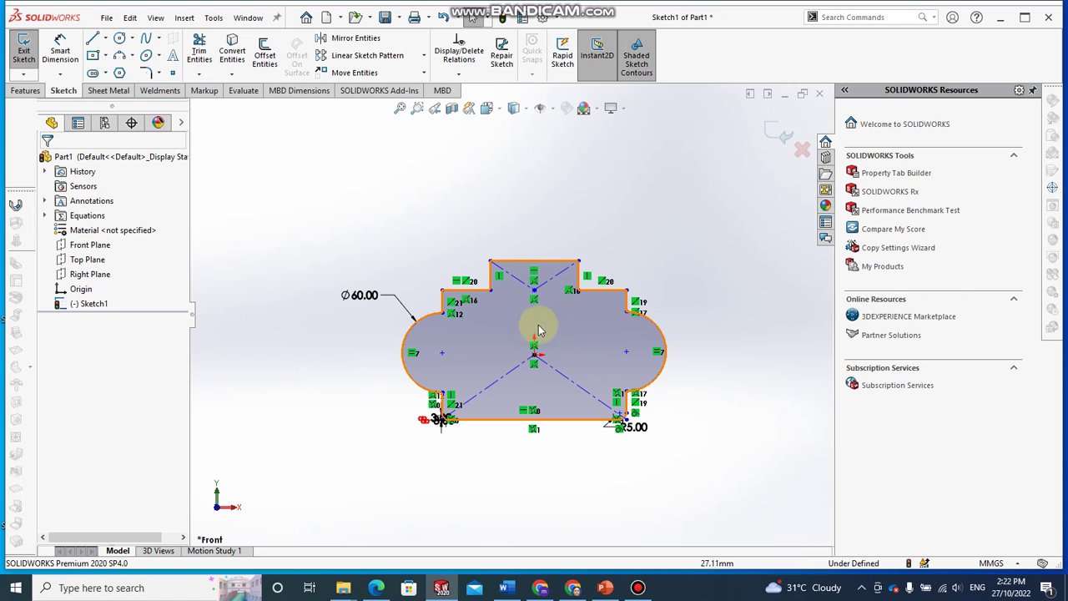
left_click(120, 74)
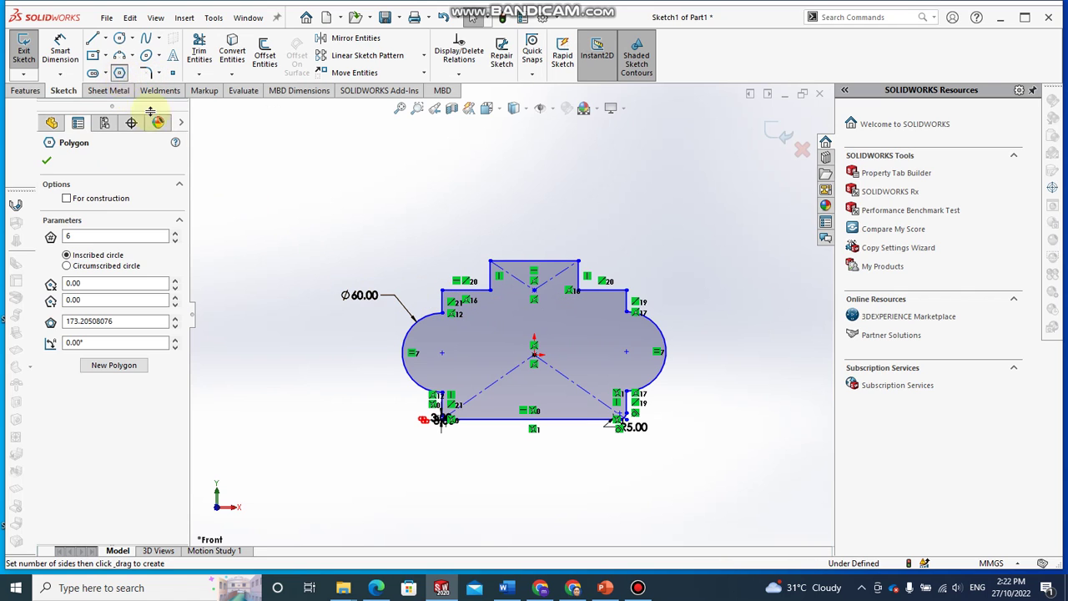
scroll(526, 434, "down", 4)
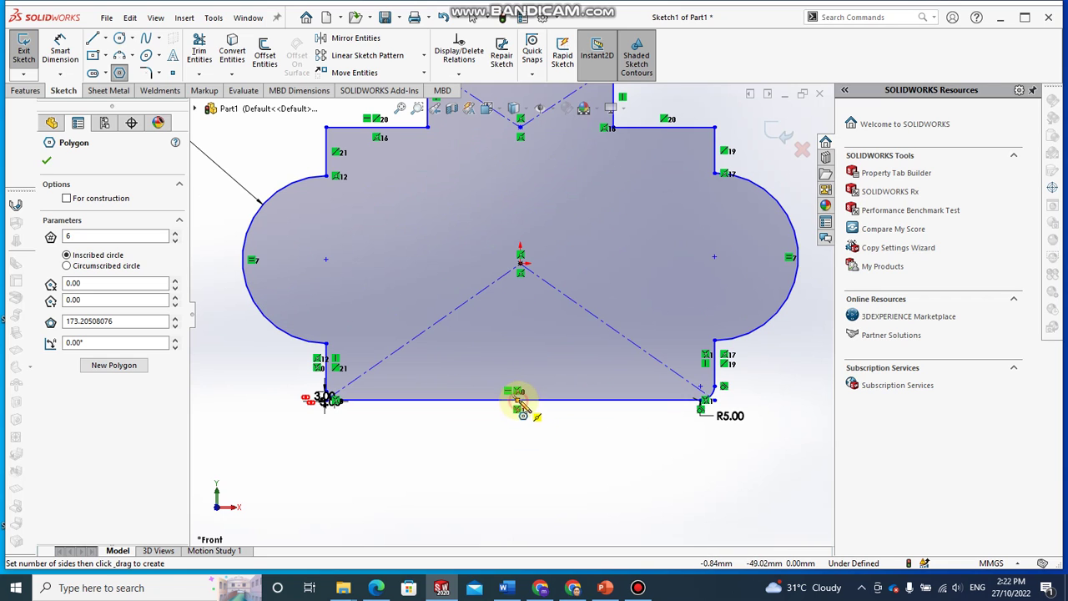
left_click(518, 401)
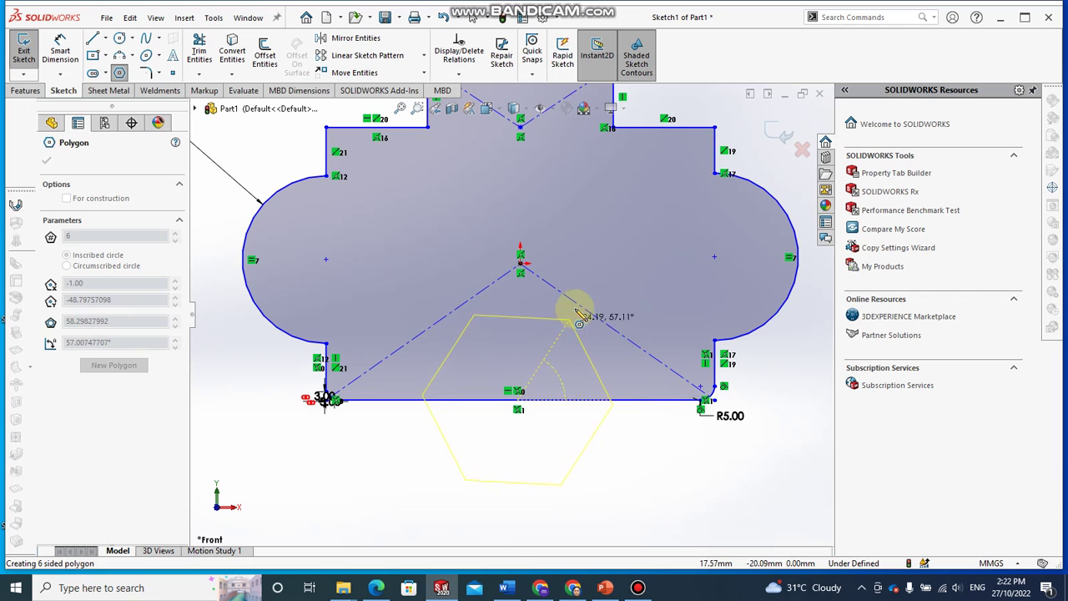
left_click(594, 263)
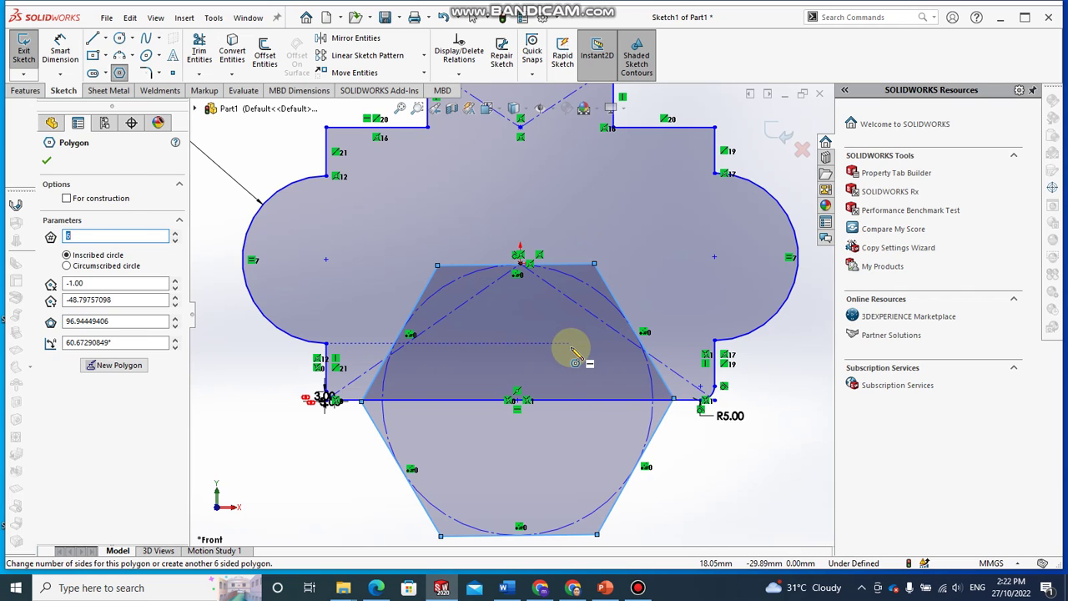
key("Escape")
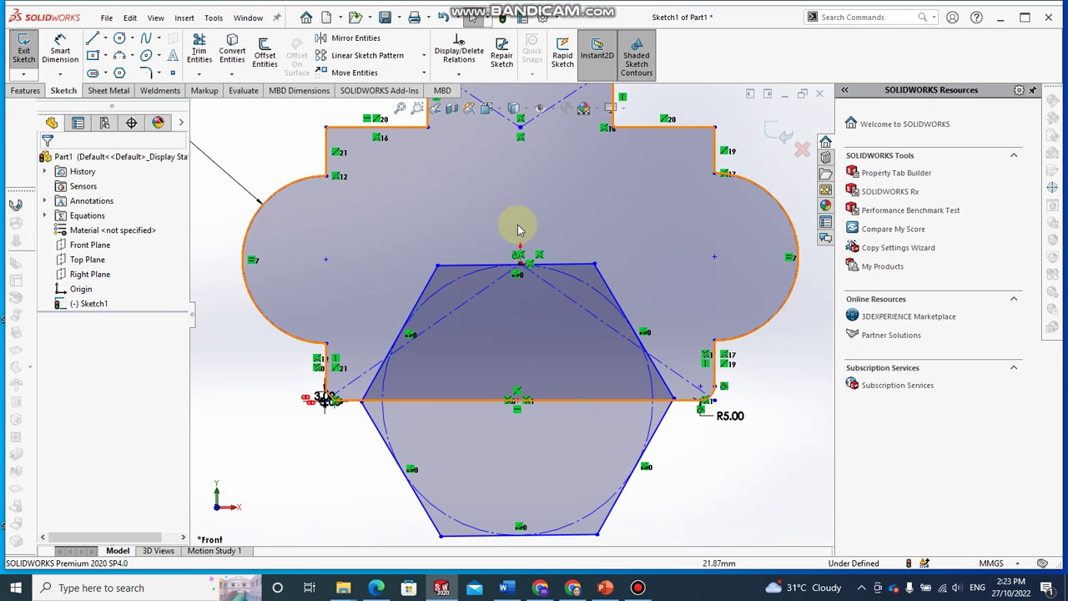
Power-trim the hexagon's upper part and the outline's bottom edge inside it, including the small stub at the left junction.
left_click(201, 44)
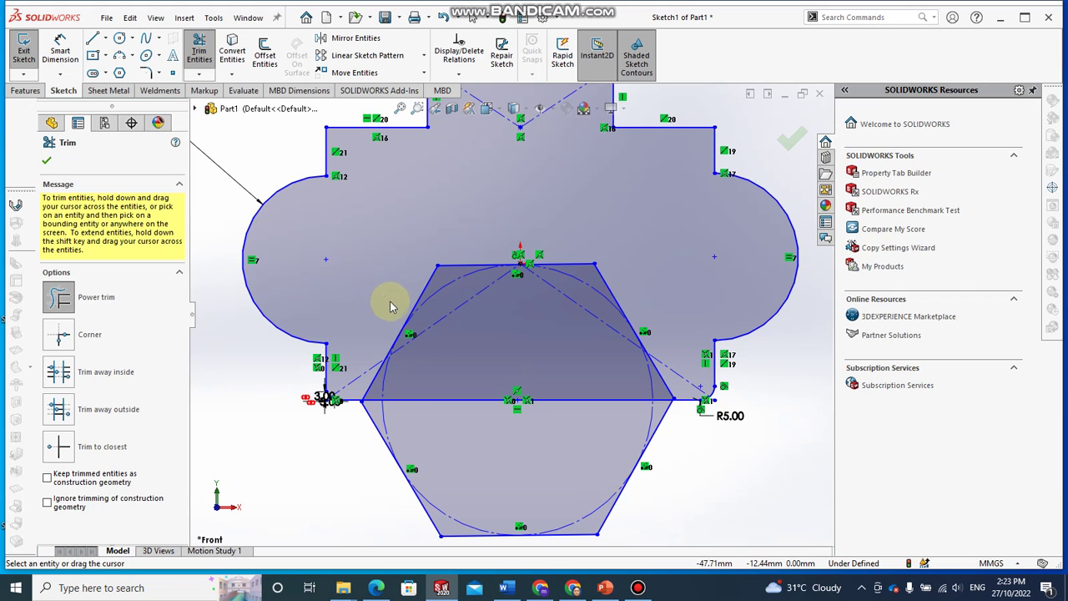
mouse_move(394, 309)
left_mouse_down()
mouse_move(436, 353)
mouse_move(507, 249)
mouse_move(544, 241)
mouse_move(567, 254)
mouse_move(583, 335)
mouse_move(623, 337)
mouse_move(656, 307)
mouse_move(670, 333)
mouse_move(637, 371)
mouse_move(629, 359)
mouse_move(647, 334)
mouse_move(638, 358)
mouse_move(656, 348)
mouse_move(643, 360)
mouse_move(523, 347)
mouse_move(433, 356)
mouse_move(378, 334)
mouse_move(385, 376)
mouse_move(406, 377)
mouse_move(394, 365)
mouse_move(374, 382)
mouse_move(439, 409)
mouse_move(466, 402)
mouse_move(412, 314)
left_mouse_up()
scroll(410, 358, "down", 5)
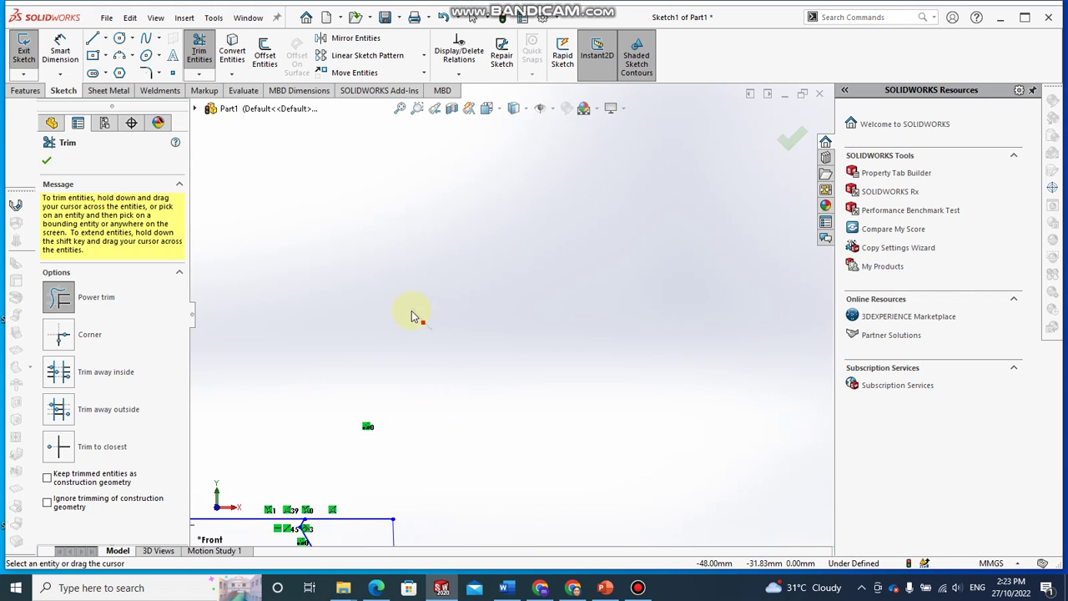
scroll(499, 361, "up", 3)
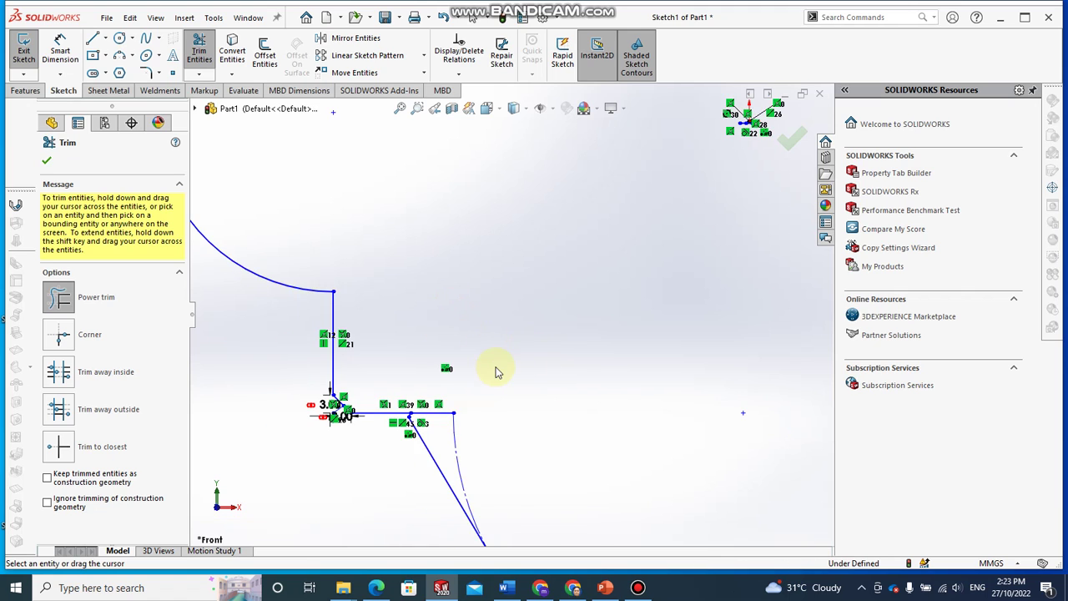
scroll(553, 281, "down", 5)
left_click(544, 242)
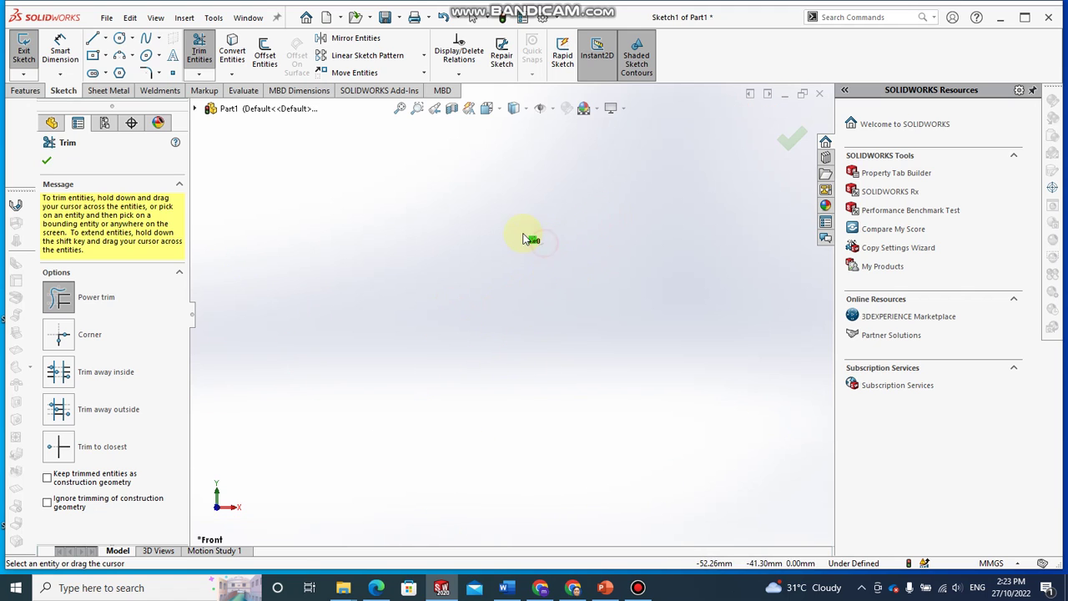
left_click_drag(538, 255, 530, 252)
scroll(590, 309, "up", 6)
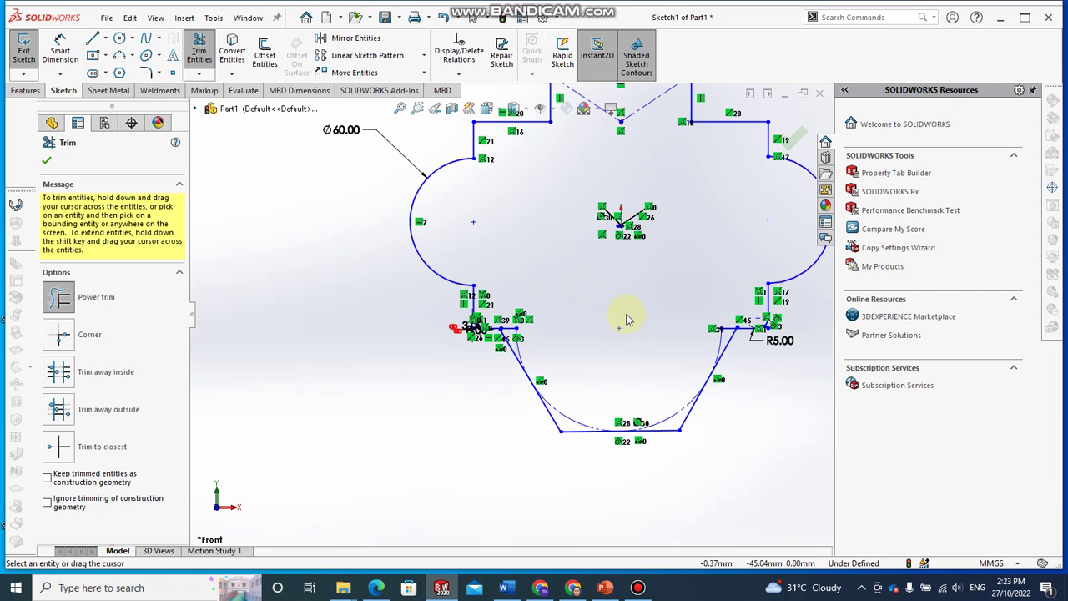
key("Escape")
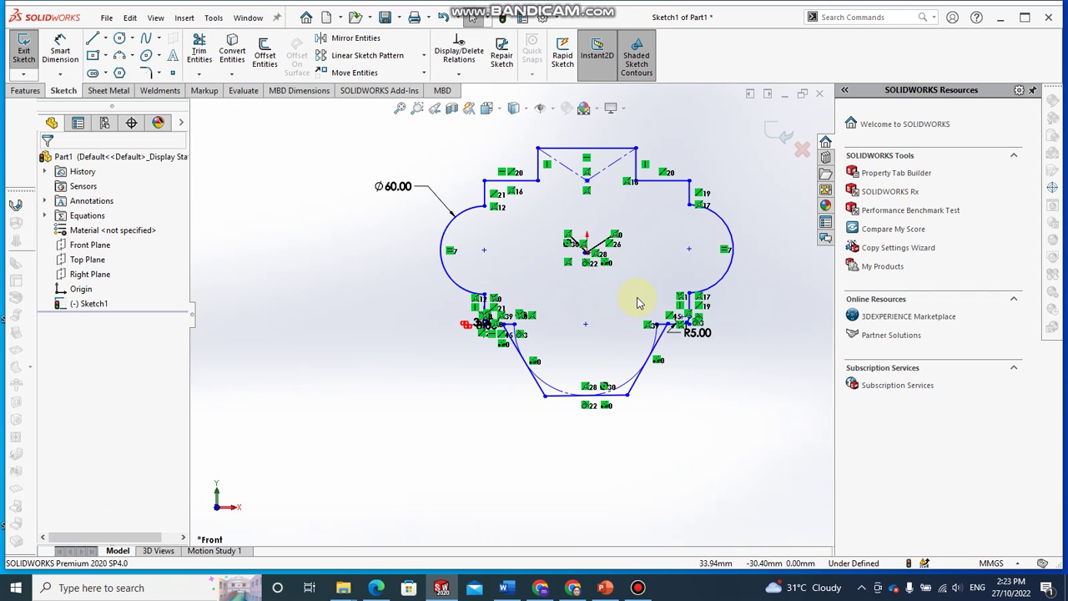
Power-trim the leftover line stubs where the hexagon's right side meets the outline's bottom edge.
scroll(647, 324, "down", 6)
left_click_drag(513, 336, 584, 314)
left_click(198, 50)
mouse_move(565, 359)
left_mouse_down()
mouse_move(562, 341)
mouse_move(596, 299)
left_mouse_up()
scroll(622, 310, "down", 2)
scroll(622, 310, "down", 4)
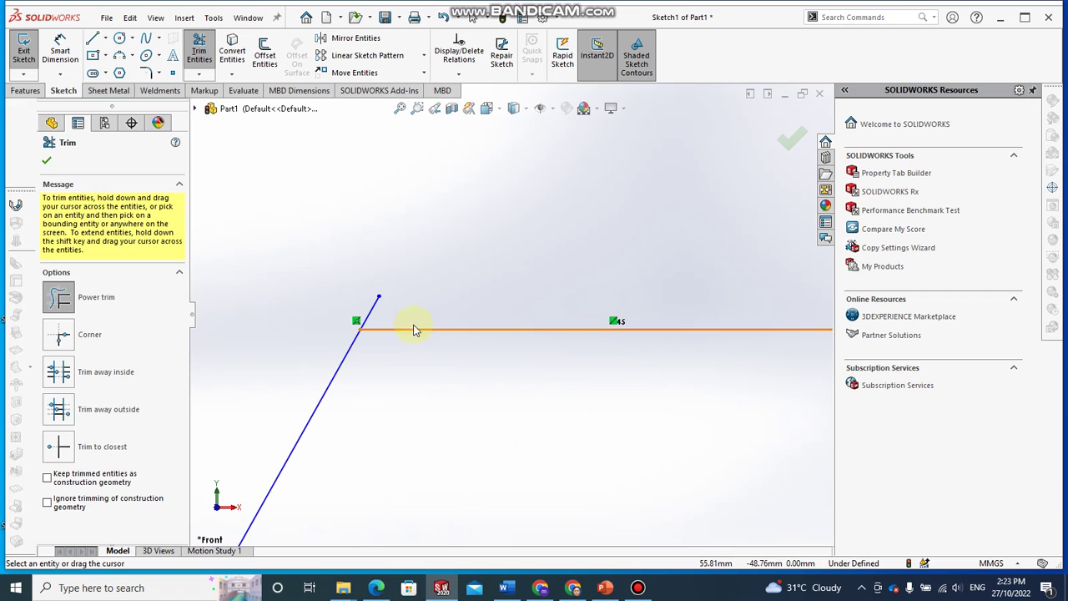
left_click_drag(393, 305, 347, 302)
scroll(698, 289, "up", 6)
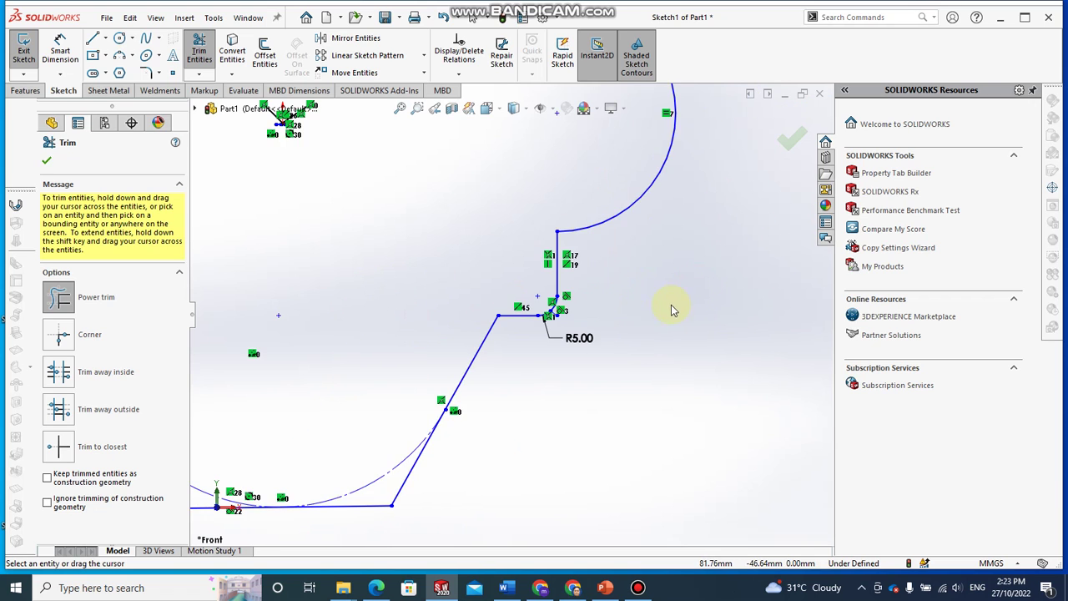
Power-trim the hexagon's dashed inscribed construction circle inside the outline and finish trimming.
scroll(443, 368, "down", 1)
left_click_drag(439, 409, 434, 429)
mouse_move(242, 443)
left_mouse_down()
mouse_move(275, 426)
mouse_move(239, 424)
mouse_move(275, 417)
left_mouse_up()
scroll(489, 360, "up", 5)
scroll(473, 241, "down", 3)
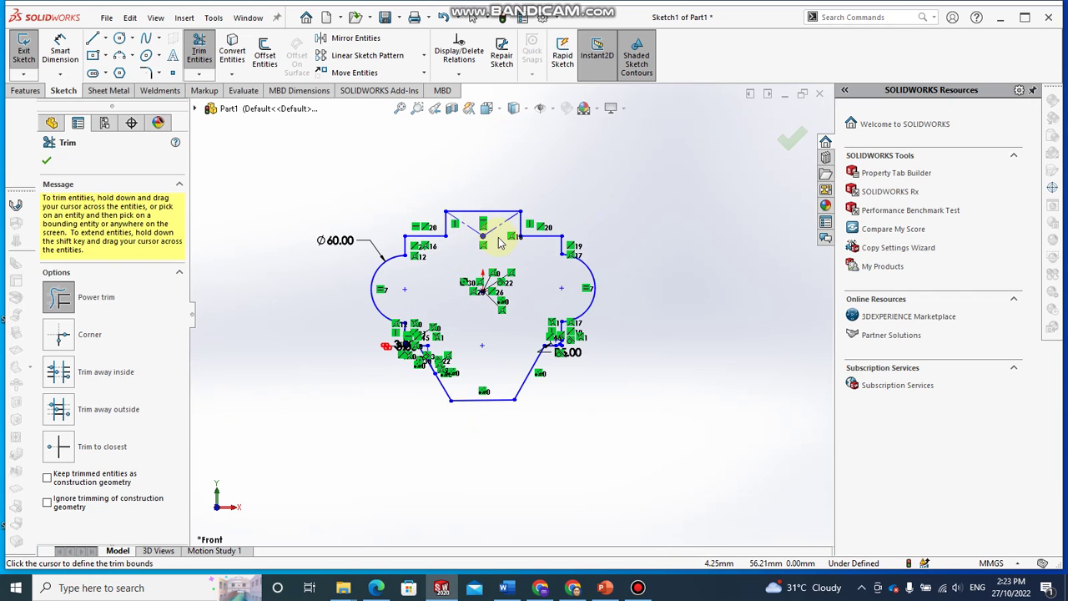
key("Escape")
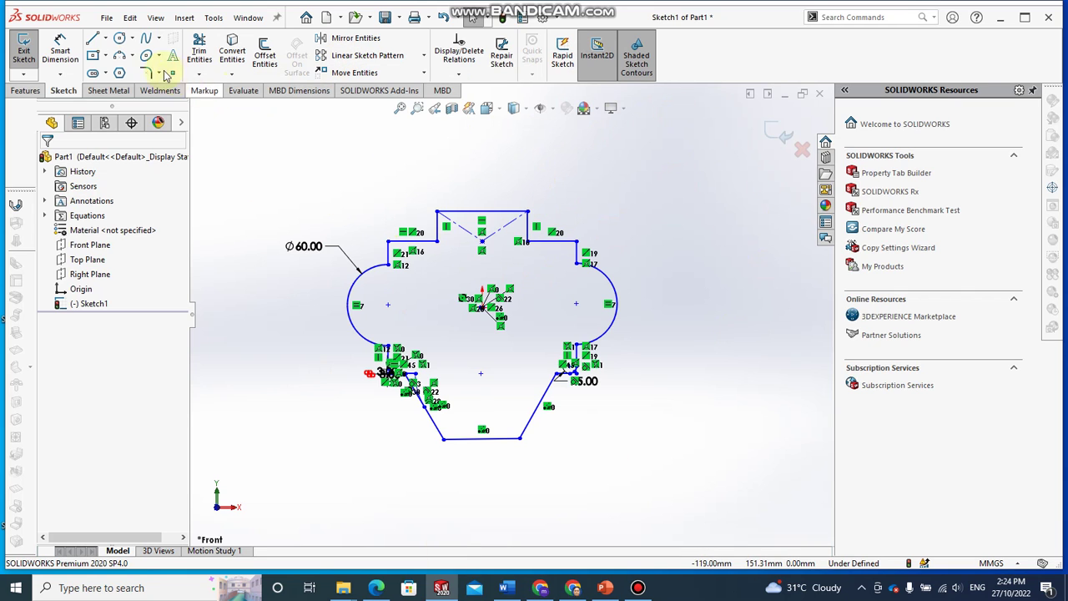
Sketch a nearly vertical centerline about 168 mm long, just beyond the outline's right-hand arc.
left_click(106, 39)
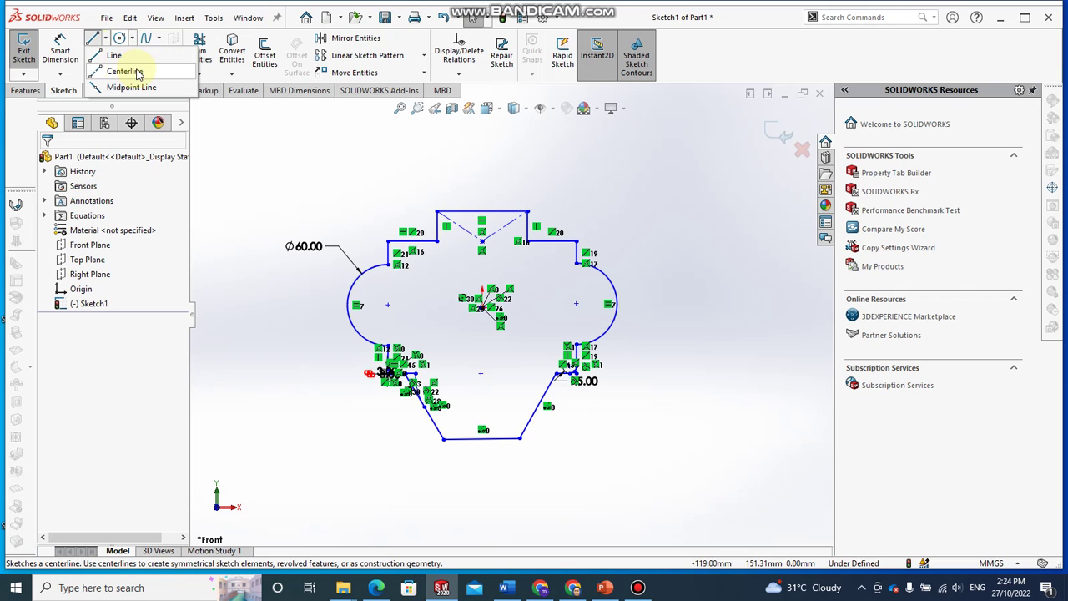
left_click(125, 72)
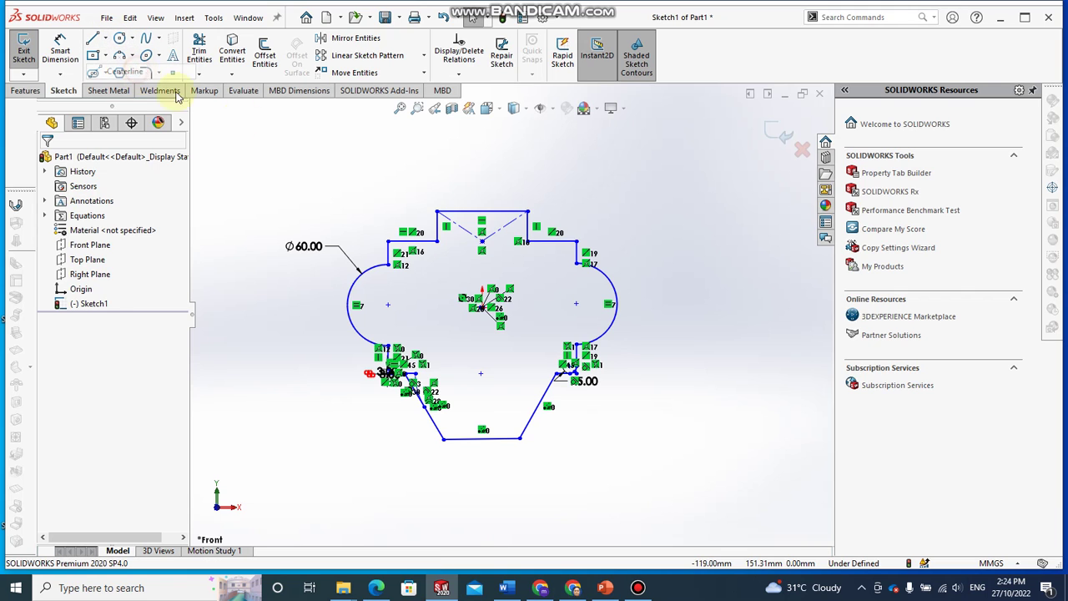
left_click(664, 439)
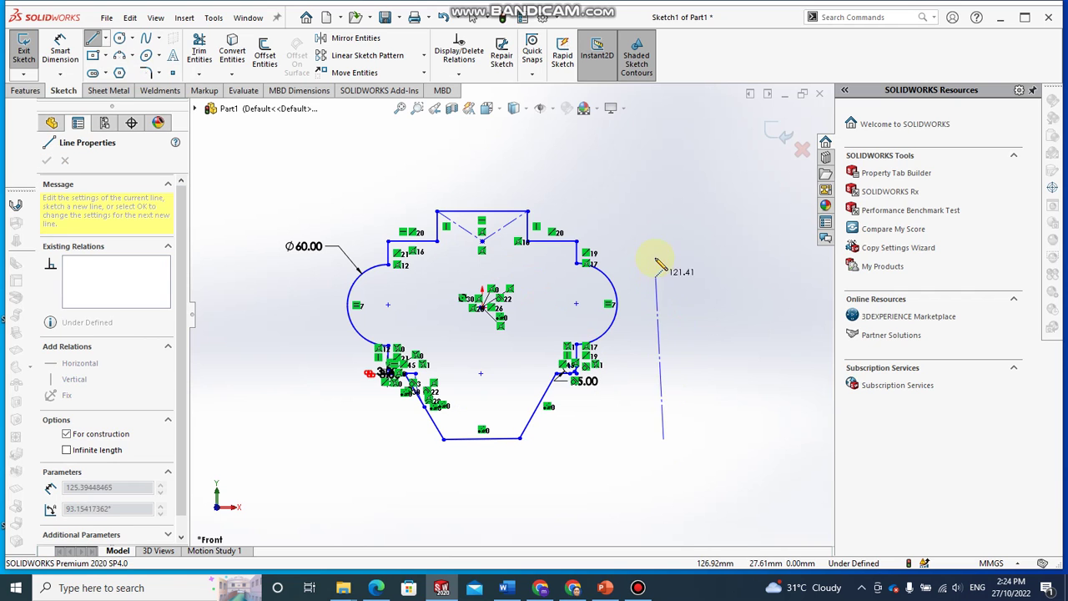
left_click(669, 212)
key("Escape")
key("Escape")
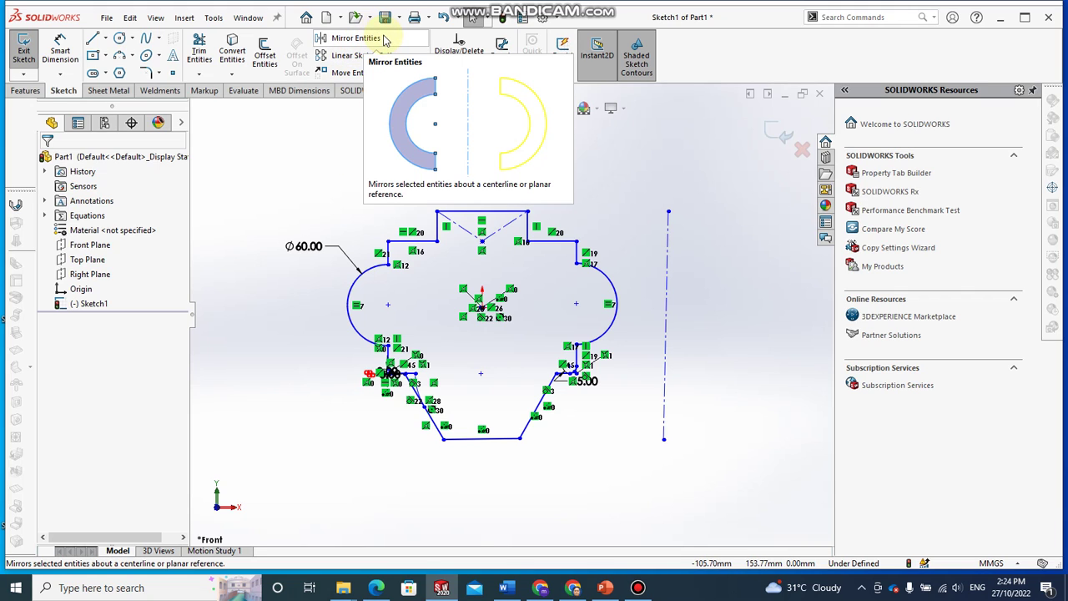
Start mirroring sketch entities, with only the new centerline set as the mirror axis and the entity selection empty.
left_click(382, 39)
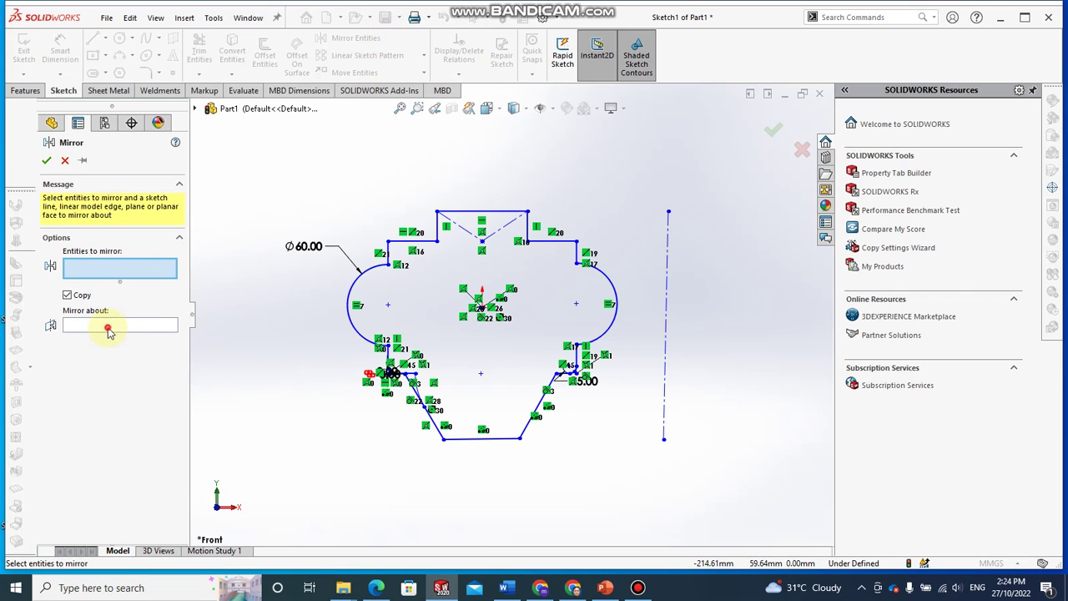
left_click(667, 258)
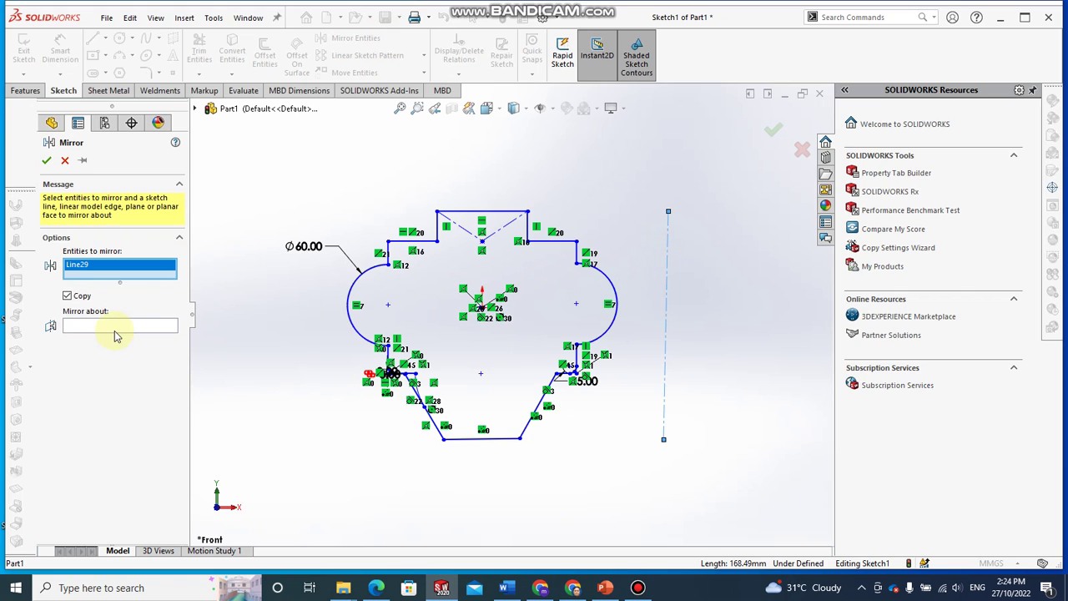
left_click(161, 273)
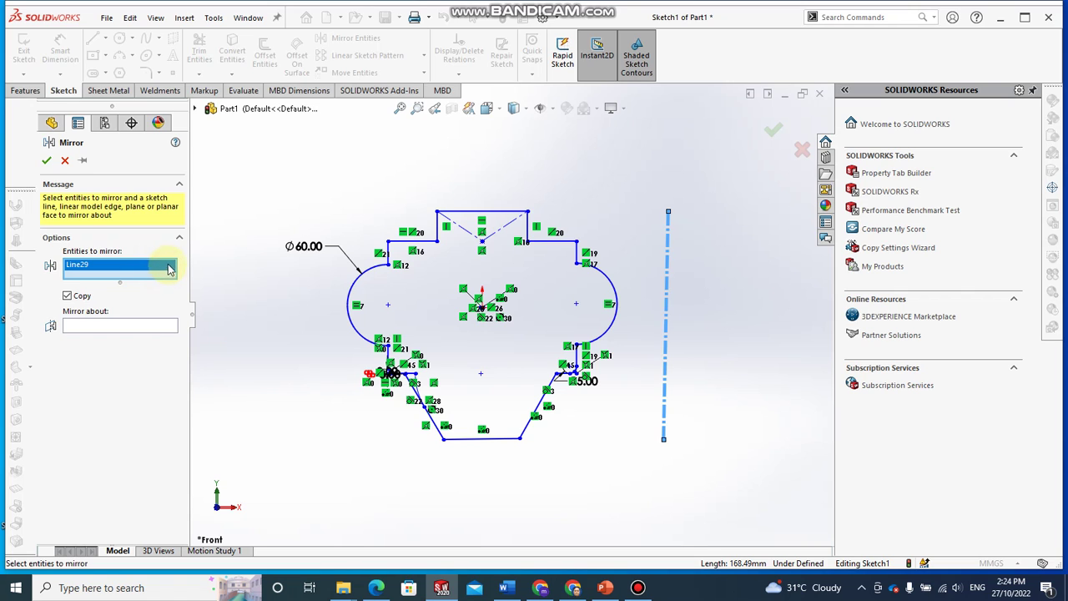
key("Delete")
left_click(149, 328)
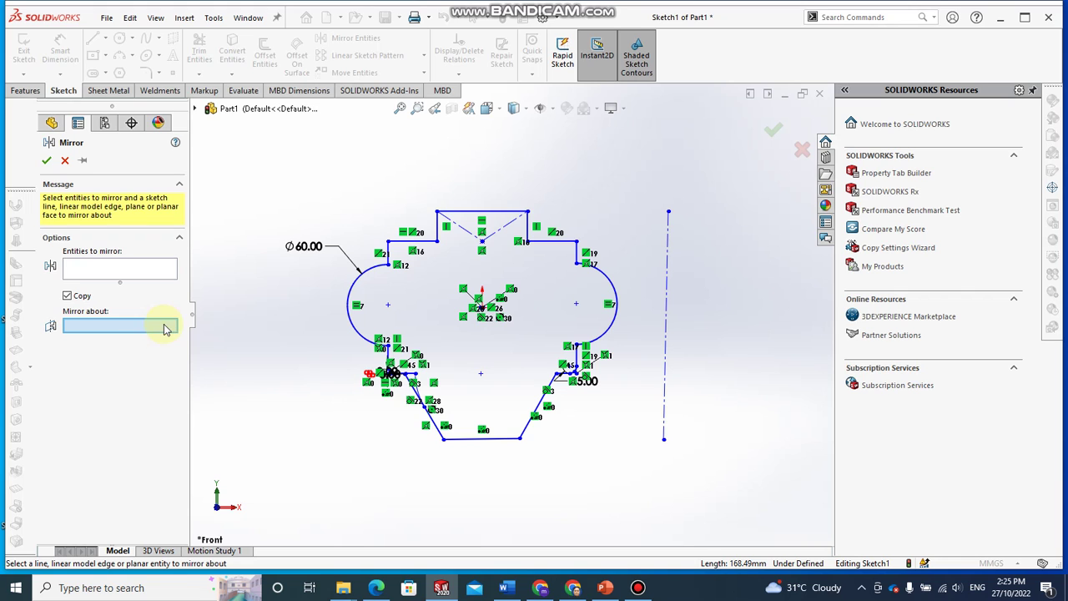
left_click(668, 259)
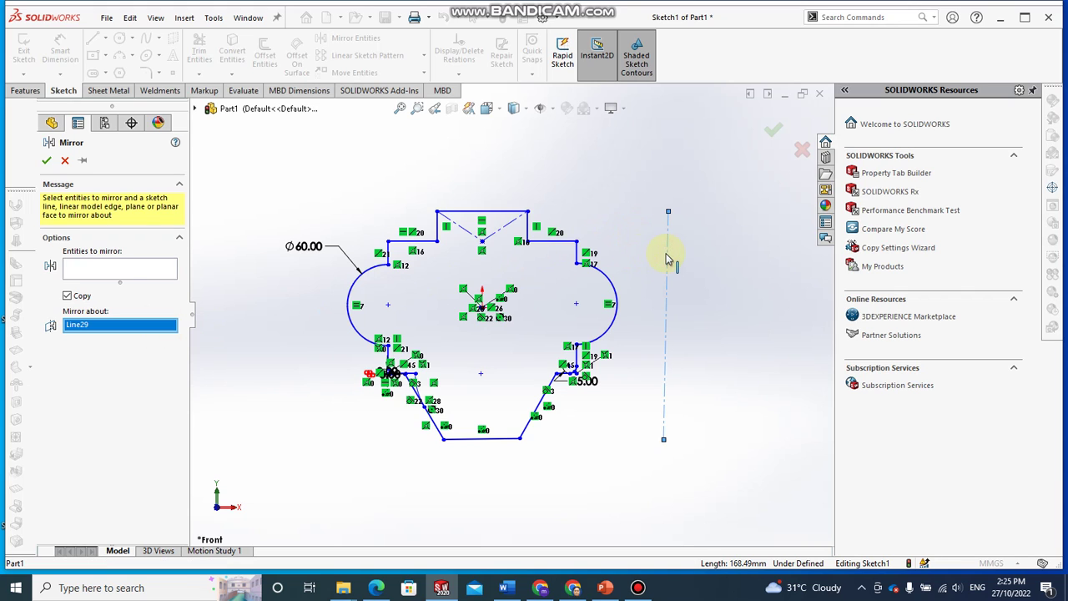
Select the entire outline as the entities to mirror and create the mirrored copy across the centerline.
left_click(117, 268)
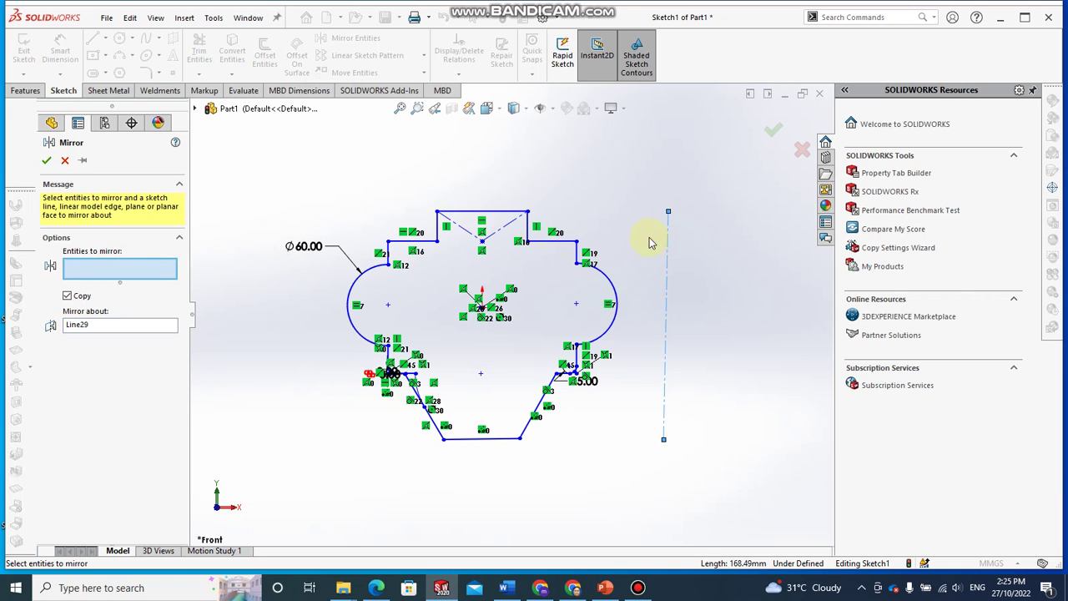
left_click(504, 444)
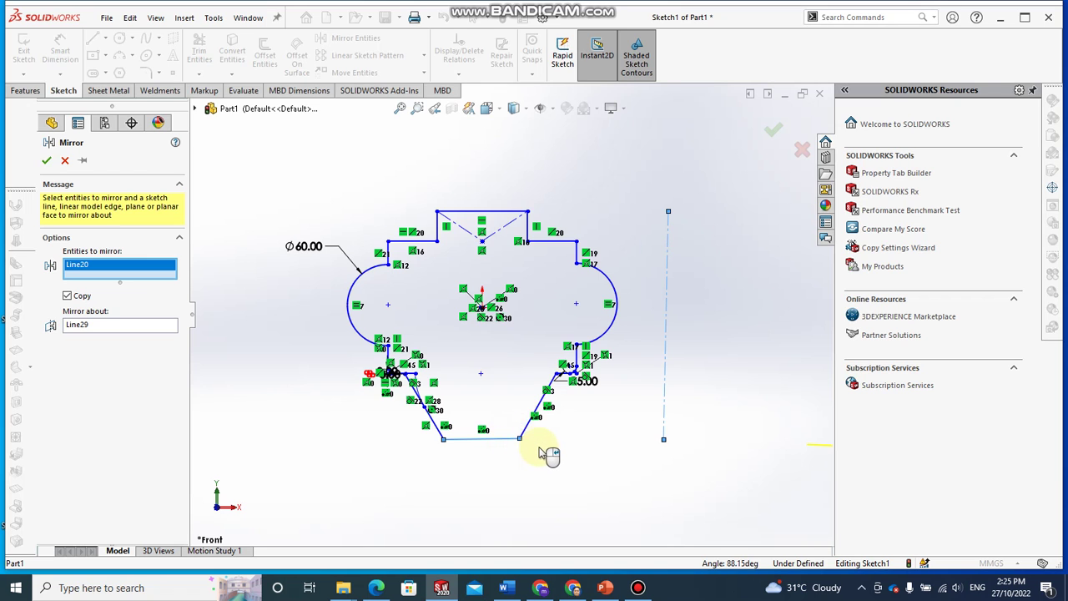
scroll(534, 434, "up", 3)
scroll(529, 392, "down", 2)
left_click(527, 337)
left_click(527, 338)
scroll(572, 281, "down", 4)
left_click(546, 294)
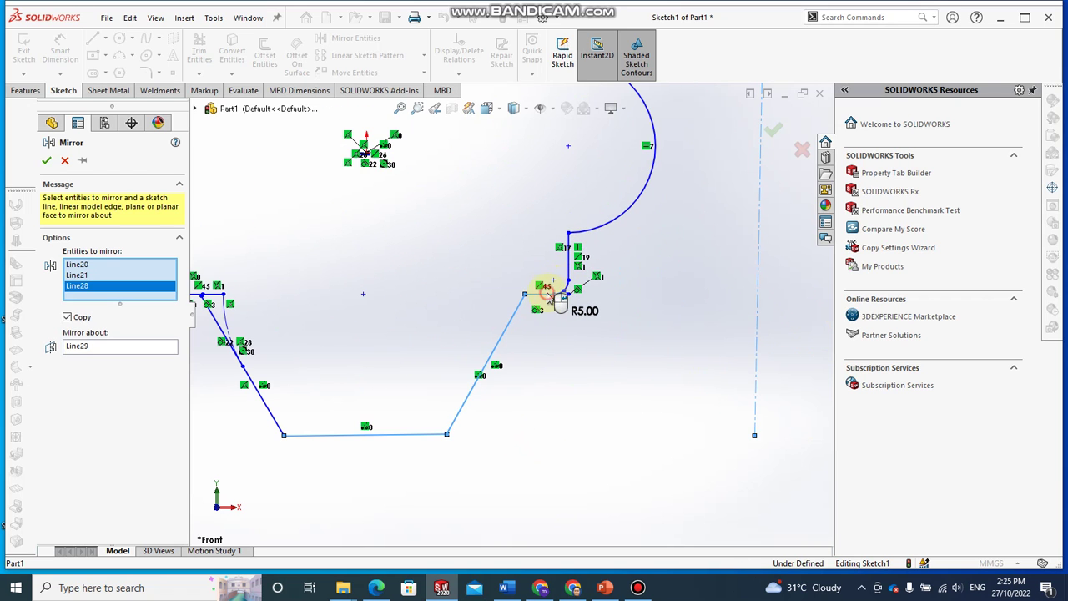
scroll(572, 311, "down", 2)
scroll(584, 313, "up", 8)
left_click(334, 199)
left_click_drag(410, 242, 546, 374)
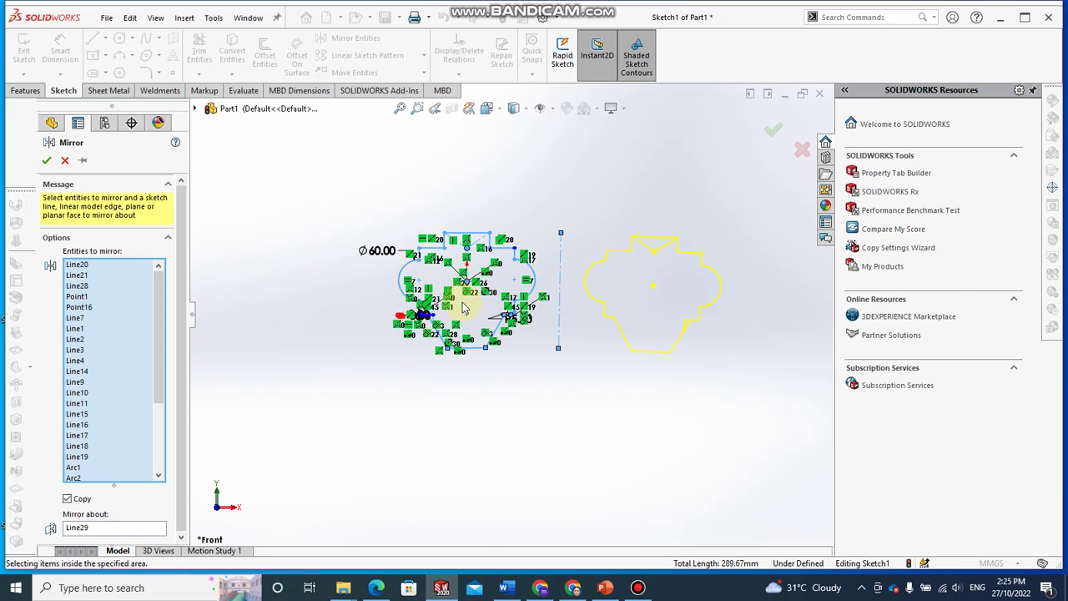
left_click(47, 162)
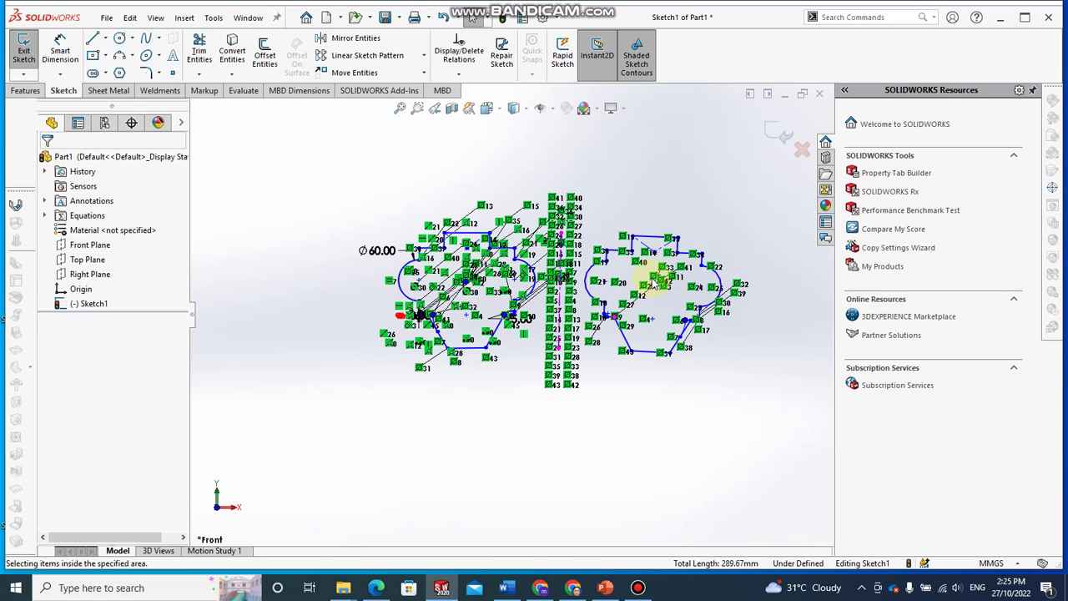
scroll(657, 284, "up", 4)
scroll(665, 312, "down", 4)
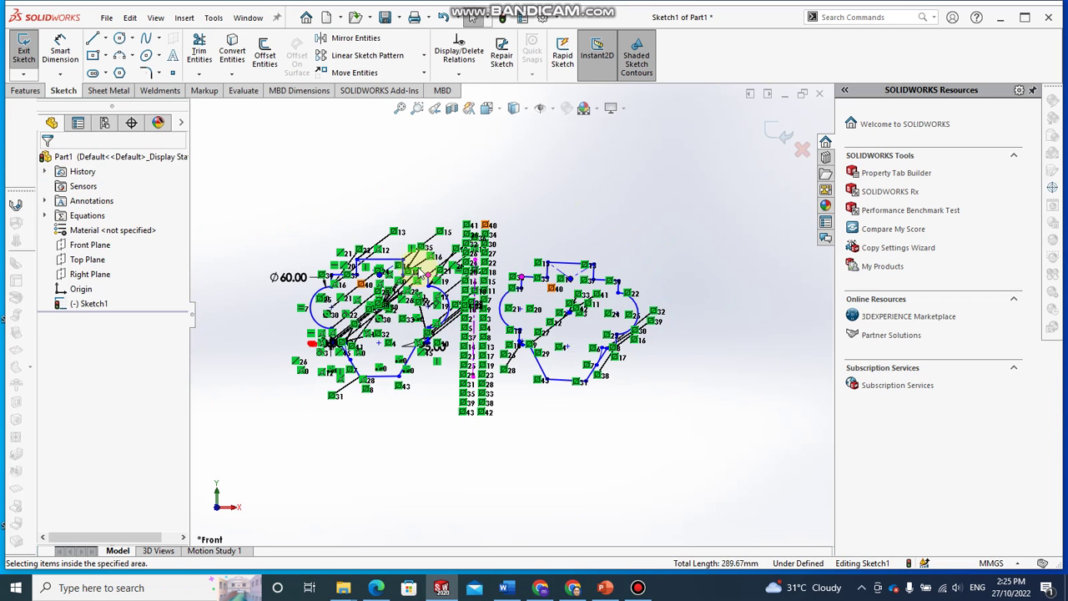
scroll(433, 266, "up", 2)
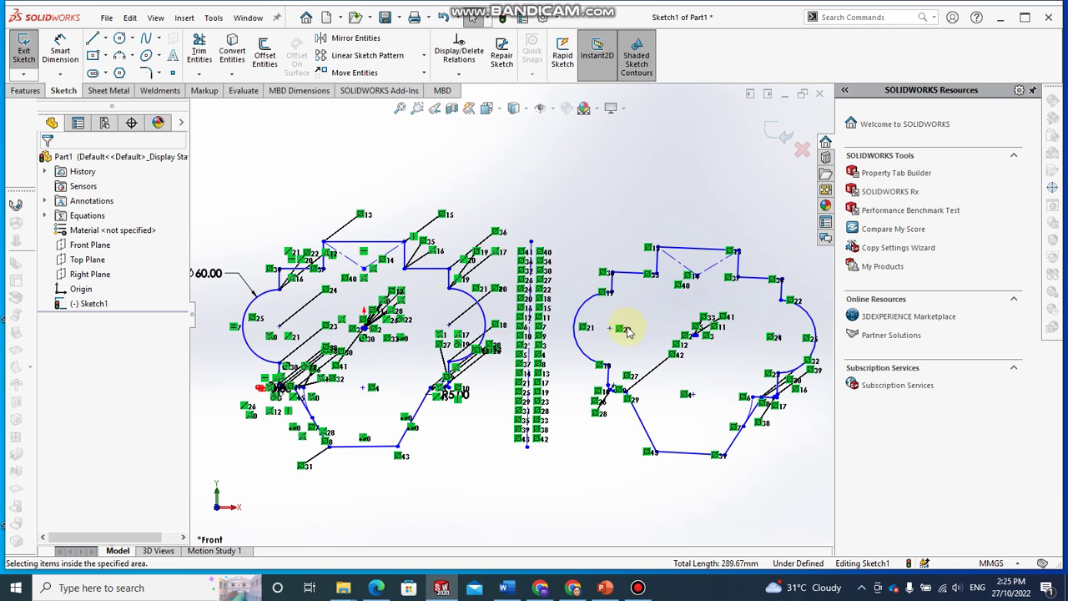
scroll(625, 328, "down", 2)
scroll(703, 365, "down", 1)
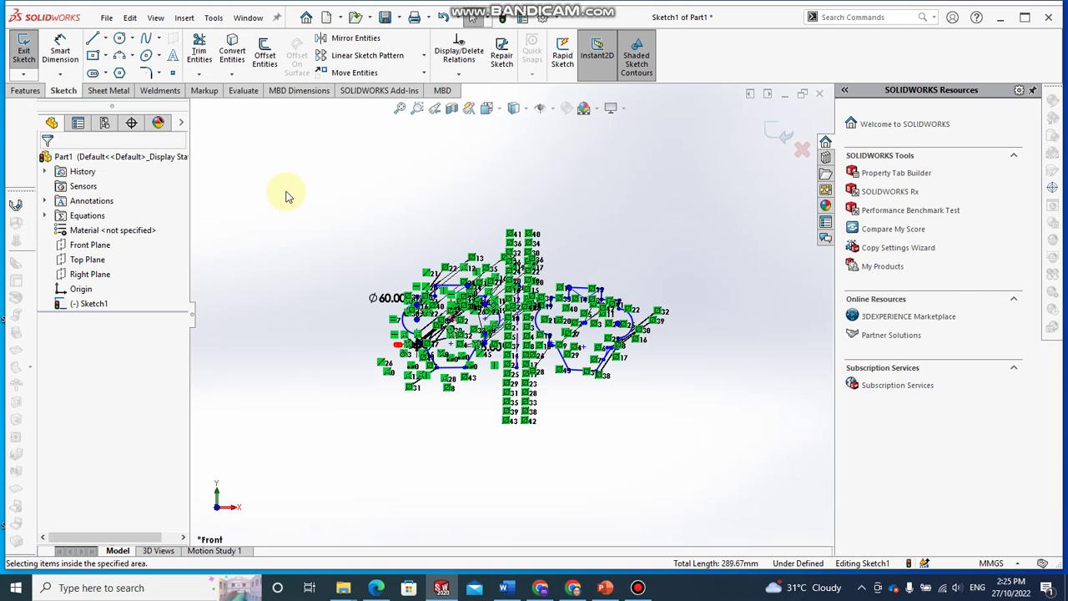
Start an entity offset on the whole mirrored outline and preview it in the reversed direction before restoring the original direction.
left_click(264, 53)
mouse_move(280, 184)
middle_mouse_down()
mouse_move(220, 220)
mouse_move(506, 327)
mouse_move(704, 366)
mouse_move(453, 231)
middle_mouse_up()
mouse_move(445, 216)
left_mouse_down()
mouse_move(552, 308)
mouse_move(694, 464)
mouse_move(685, 453)
left_mouse_up()
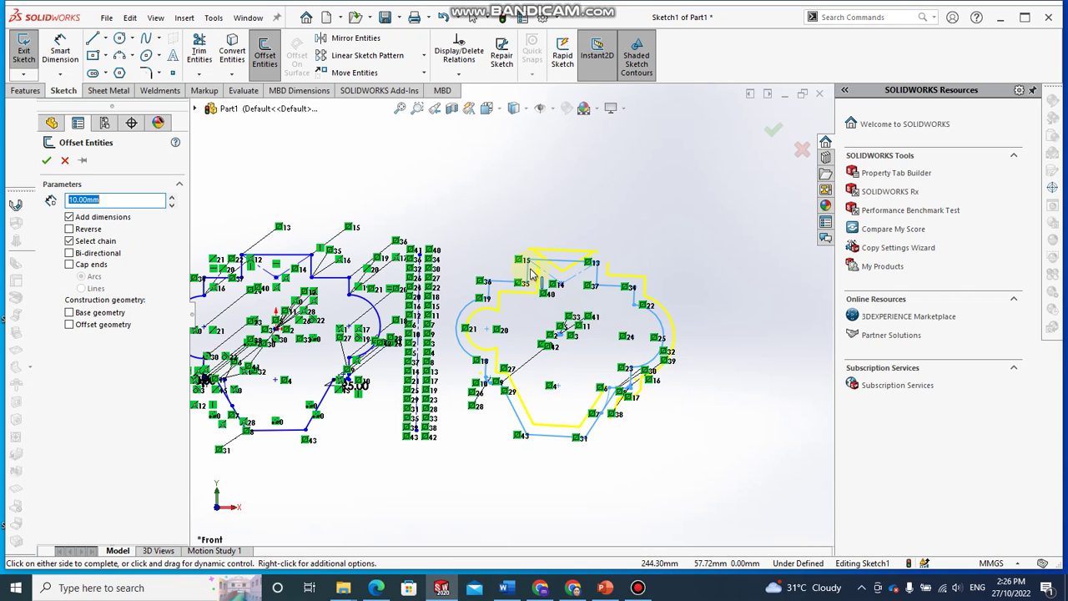
scroll(551, 279, "down", 3)
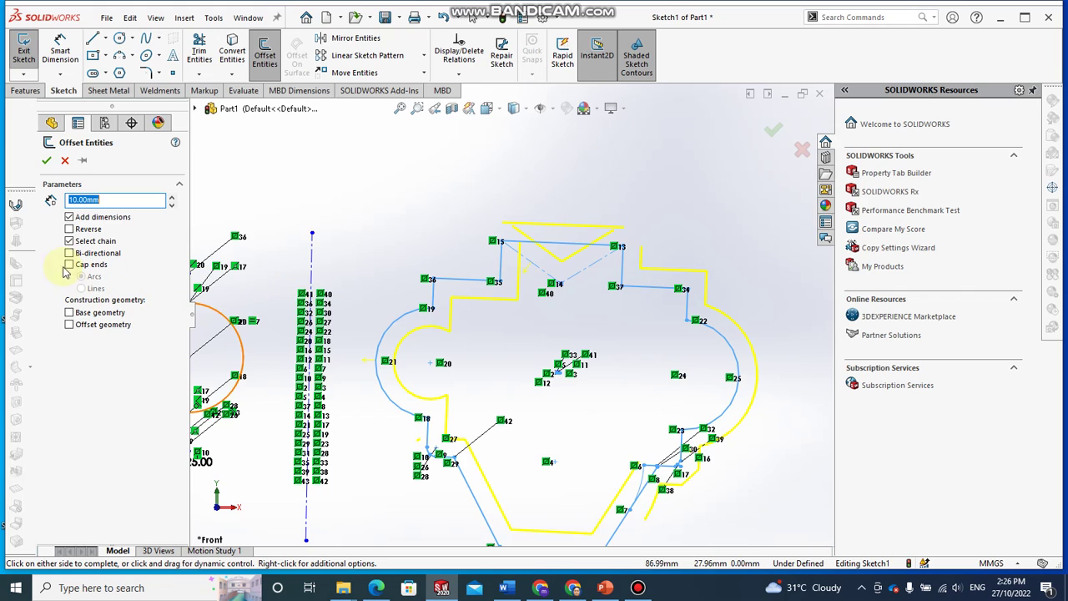
left_click(70, 230)
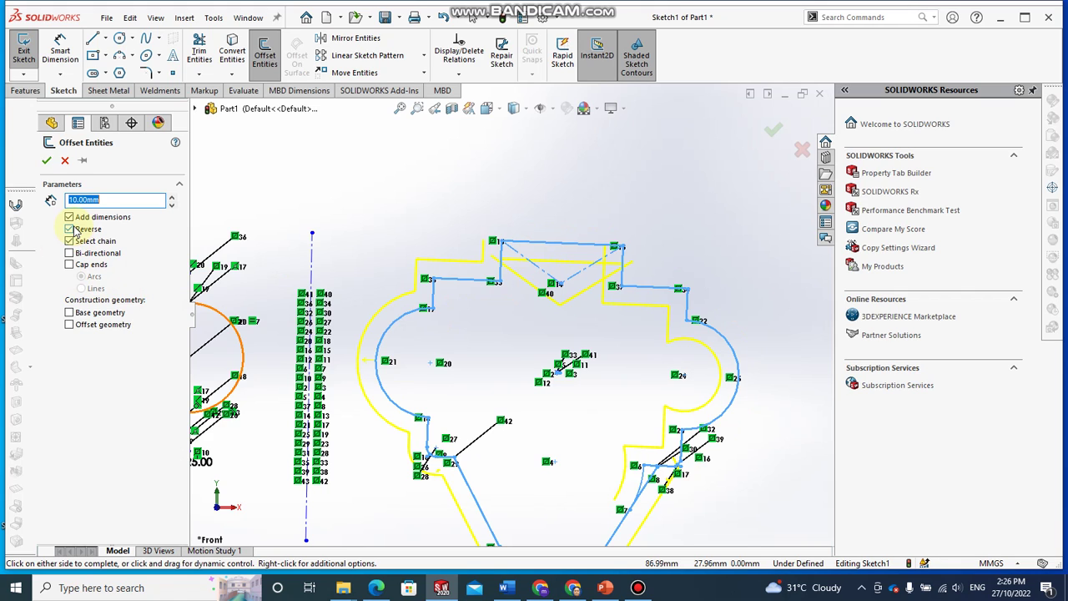
left_click(74, 230)
Set the offset distance to 20 mm and create the offset of the mirrored outline.
left_click(112, 203)
left_click_drag(111, 202, 52, 194)
type("2")
key("Return")
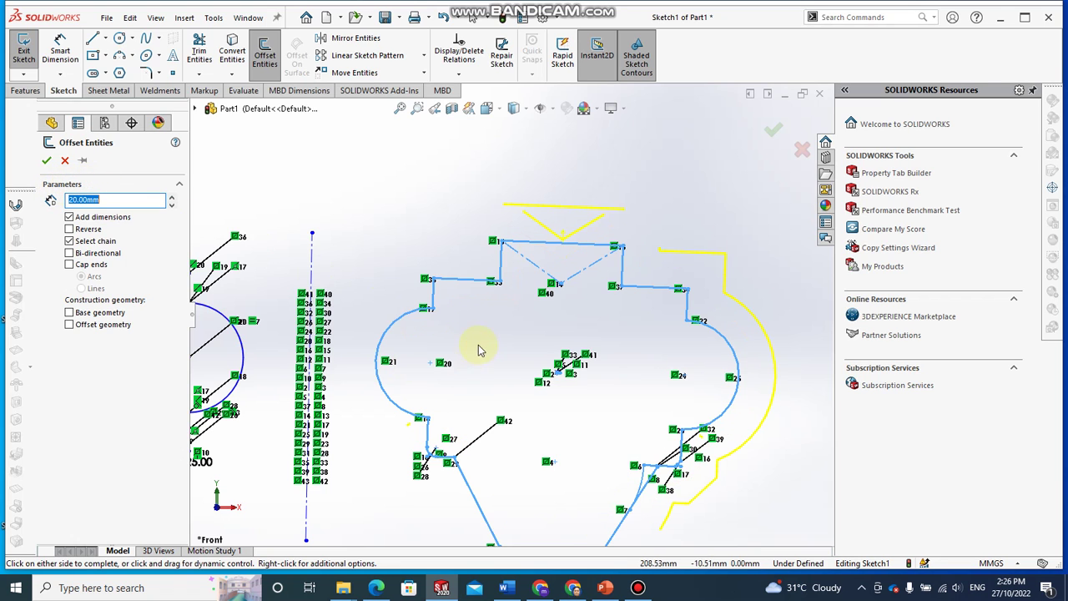
scroll(500, 355, "up", 3)
scroll(516, 363, "down", 1)
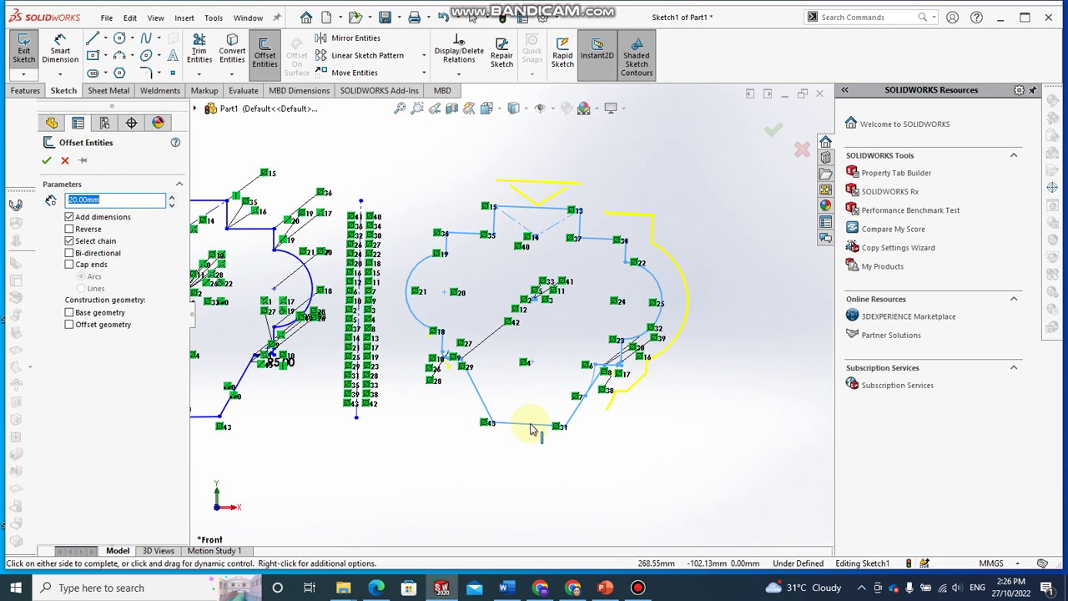
left_click(578, 222)
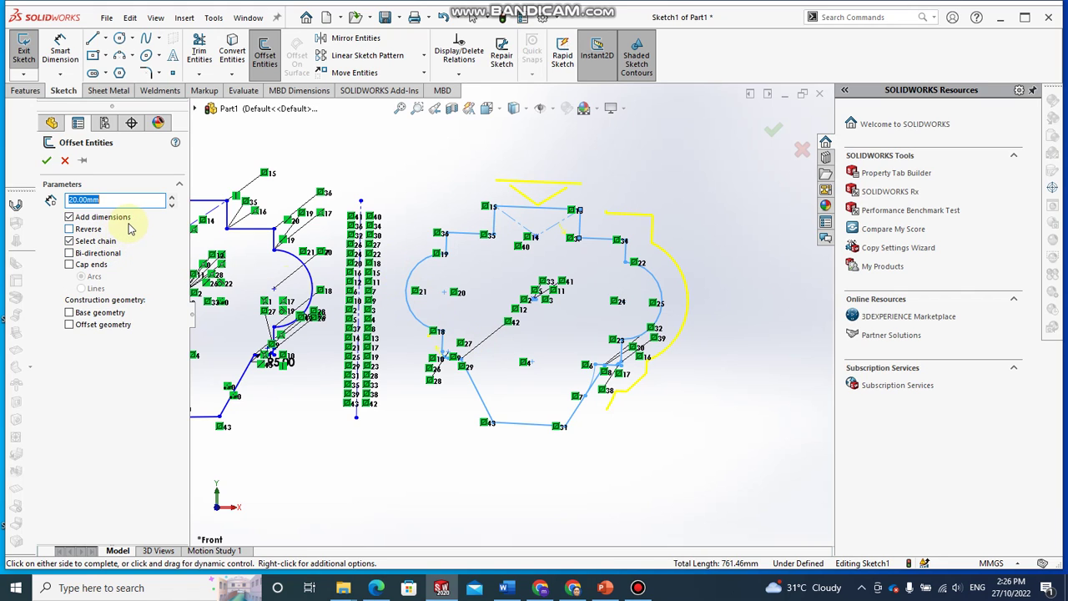
left_click(46, 160)
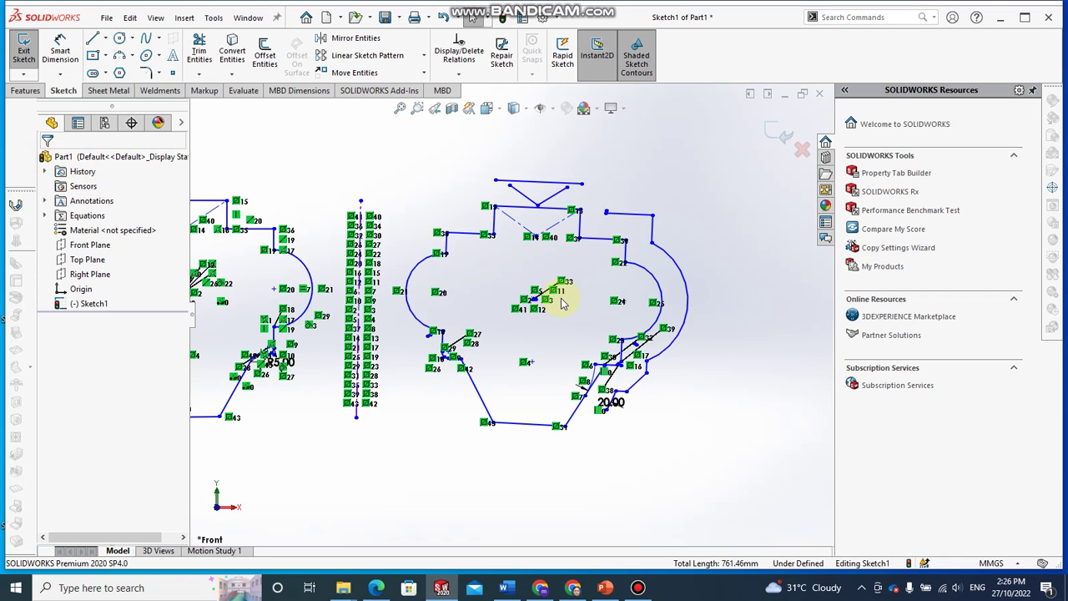
Undo the offset, and delete all sketch geometry, including both outlines and the centerline.
scroll(563, 304, "up", 1)
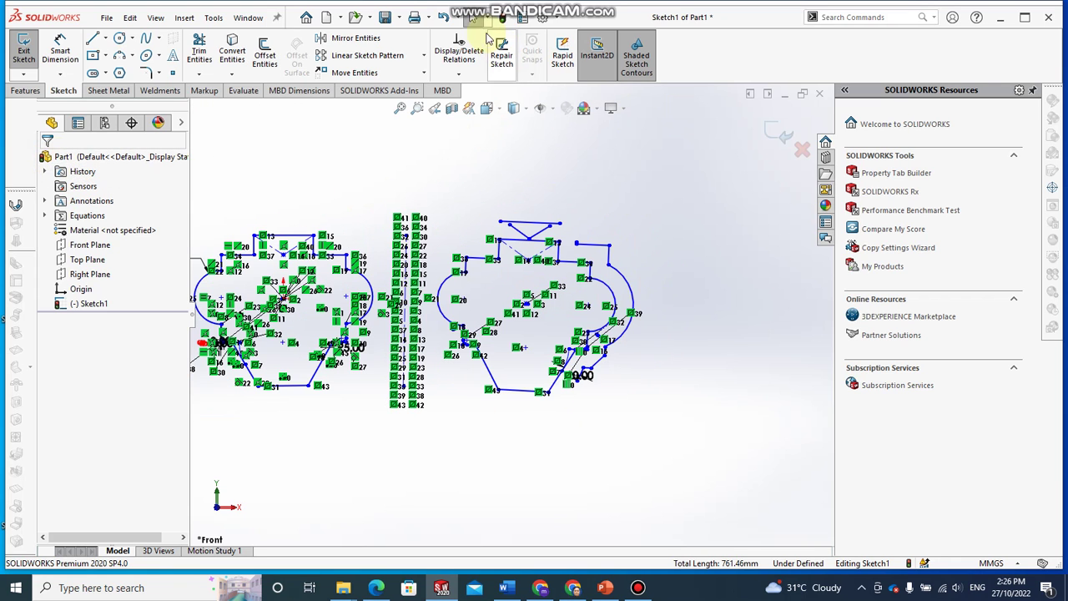
left_click(444, 17)
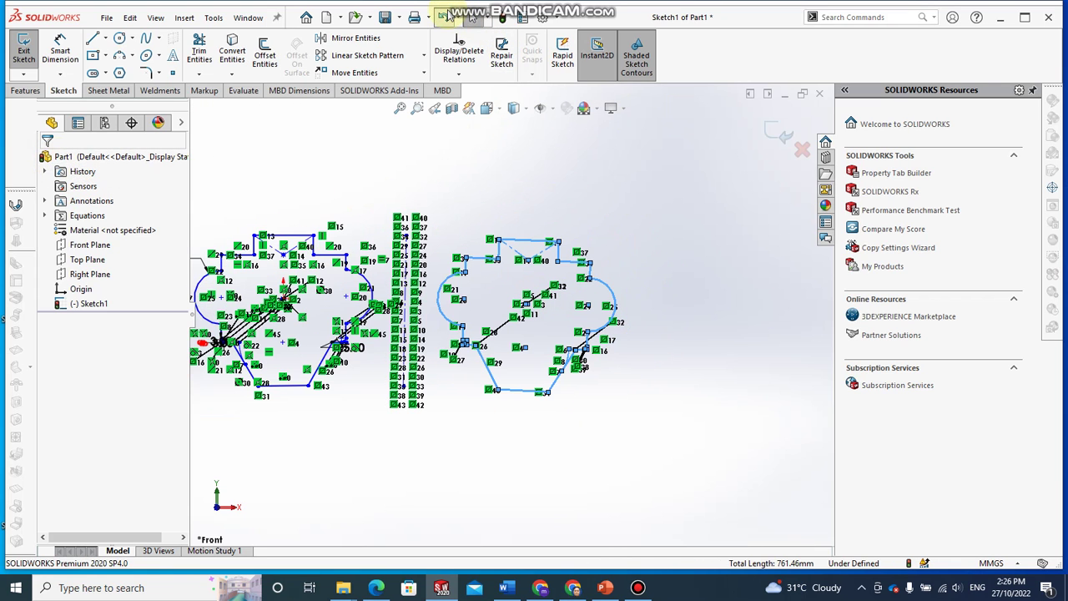
scroll(511, 247, "up", 2)
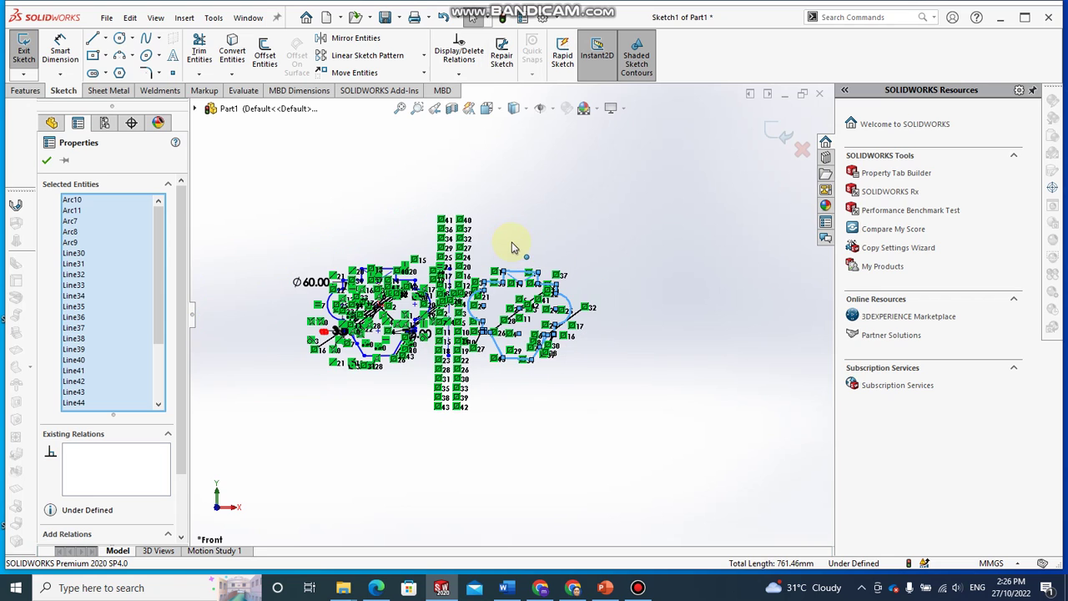
left_click(514, 246)
mouse_move(279, 204)
left_mouse_down()
mouse_move(637, 364)
mouse_move(709, 409)
left_mouse_up()
key("Delete")
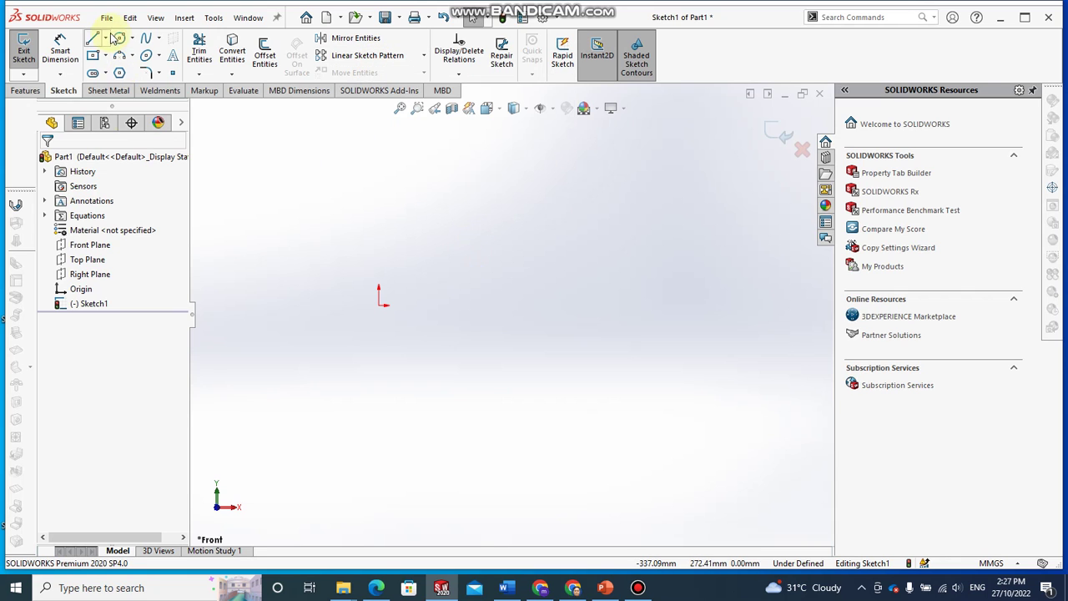
Start sketching a center rectangle in the emptied sketch.
left_click(92, 55)
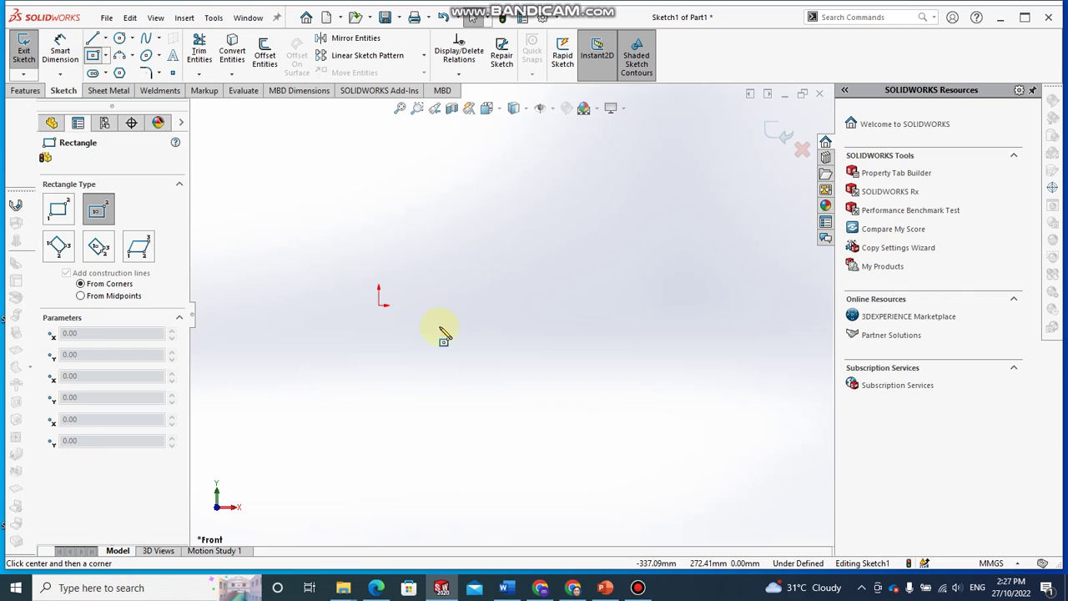